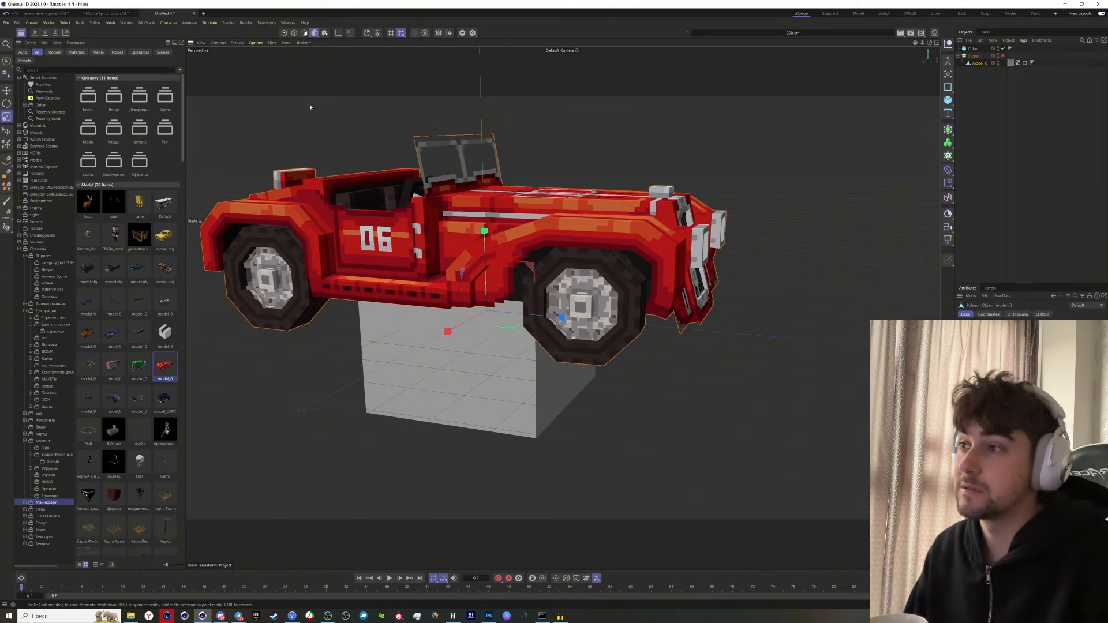
Step: Fill-select the whole car mesh in polygon mode and run Optimize on it
{"action": "left_click", "coordinate": [304, 36]}
{"action": "key", "text": "v"}
{"action": "mouse_move", "coordinate": [726, 137]}
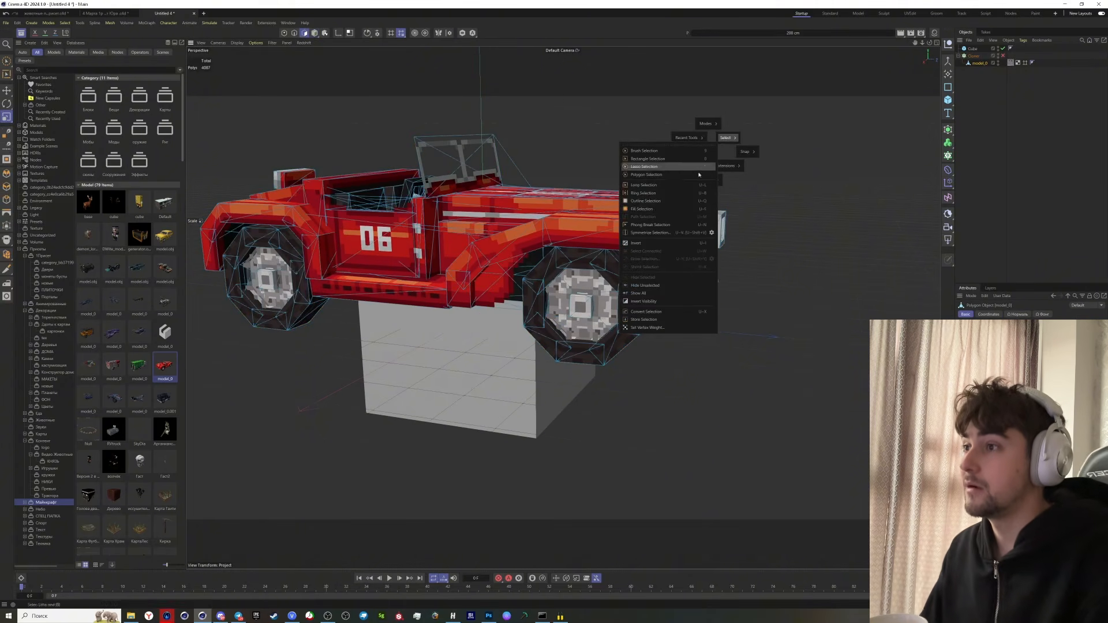
{"action": "left_click", "coordinate": [669, 212]}
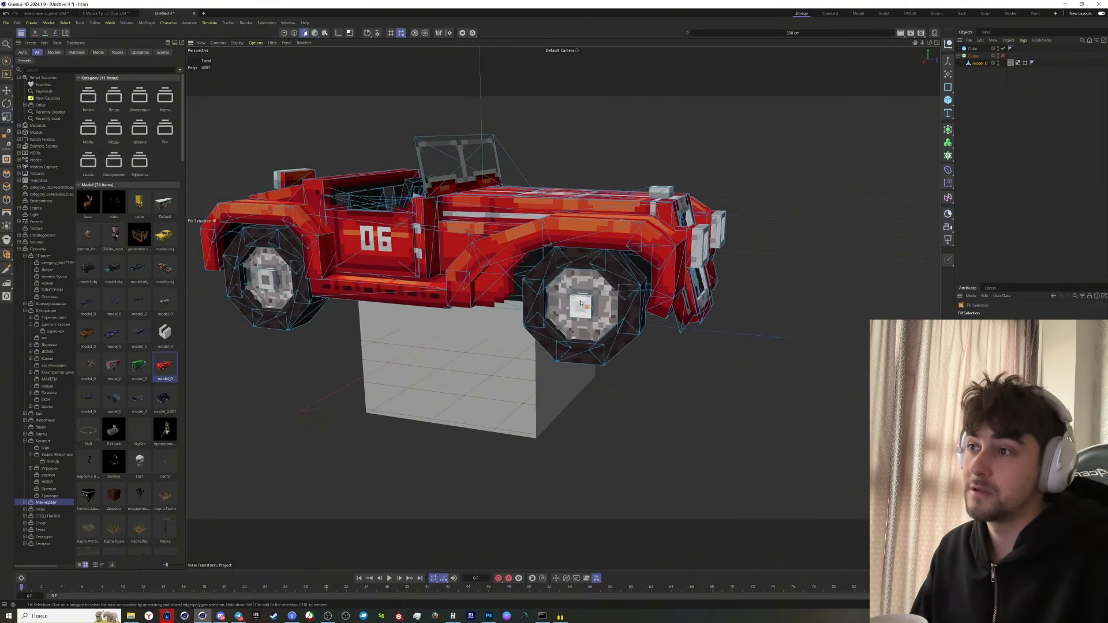
{"action": "scroll", "coordinate": [581, 303], "scroll_direction": "up", "scroll_amount": 2}
{"action": "left_click", "coordinate": [581, 302]}
{"action": "key", "text": "m"}
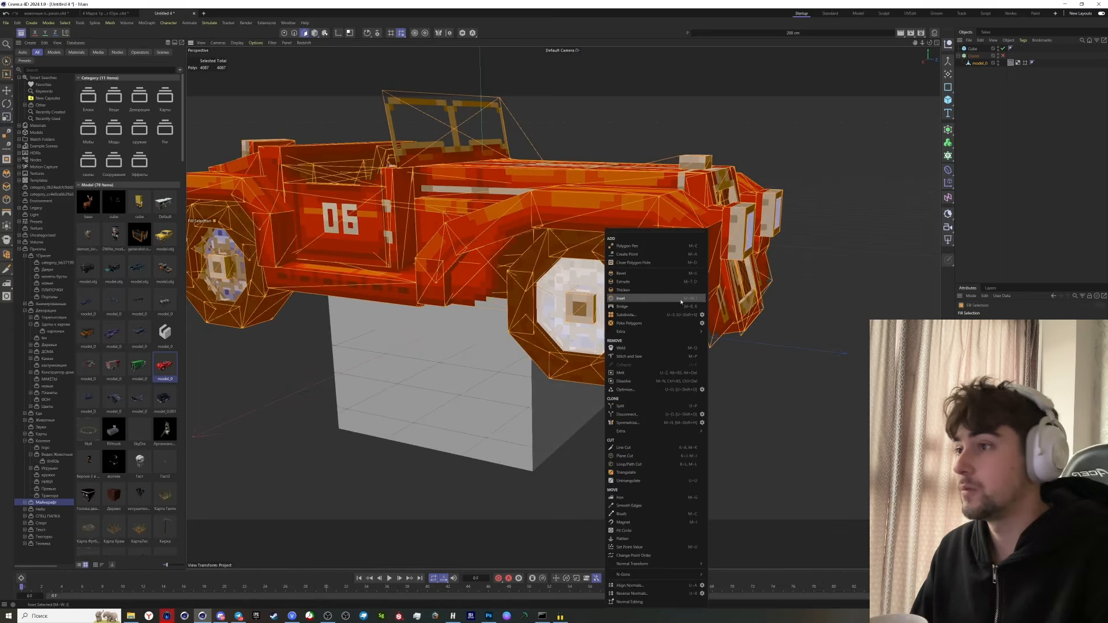
{"action": "left_click", "coordinate": [627, 390]}
Step: Fill-select the front wheel and add the hidden polygon behind its rim to the selection
{"action": "left_click", "coordinate": [581, 248]}
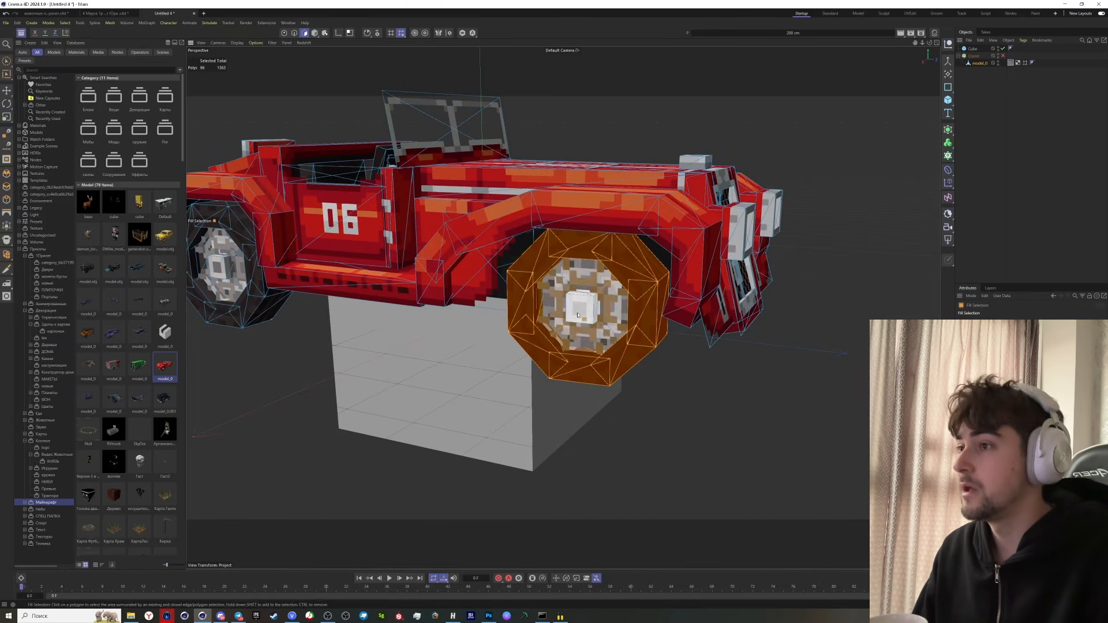
{"action": "left_click_drag", "start_coordinate": [578, 315], "coordinate": [618, 336], "text": "alt"}
{"action": "key", "text": "e"}
{"action": "scroll", "coordinate": [655, 282], "scroll_direction": "up", "scroll_amount": 3}
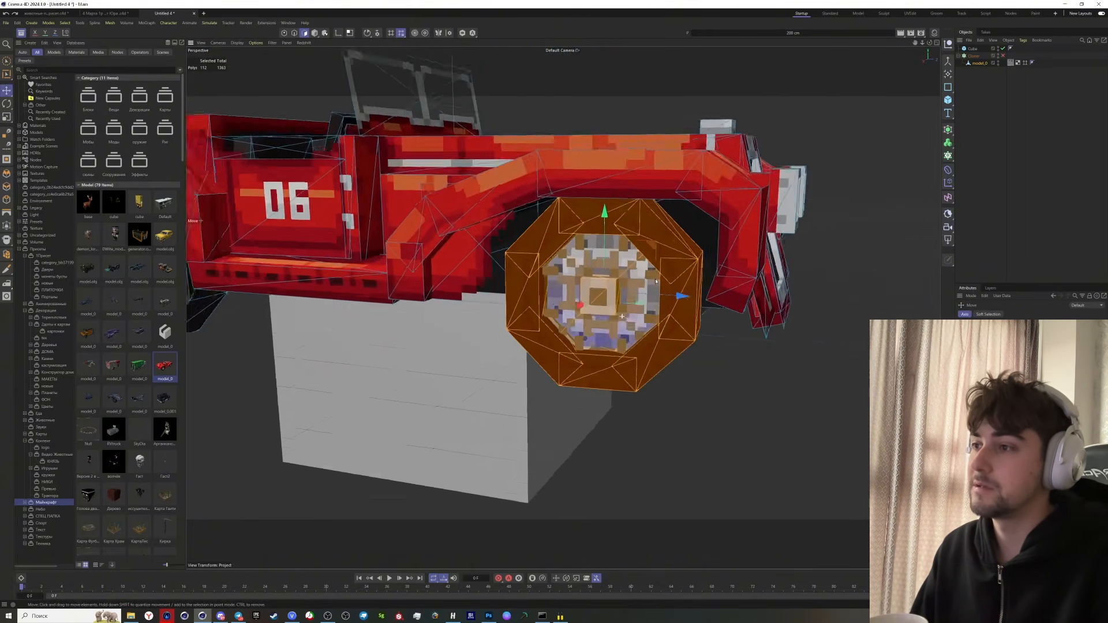
{"action": "left_click_drag", "start_coordinate": [656, 281], "coordinate": [593, 263], "text": "alt"}
{"action": "scroll", "coordinate": [581, 259], "scroll_direction": "up", "scroll_amount": 10}
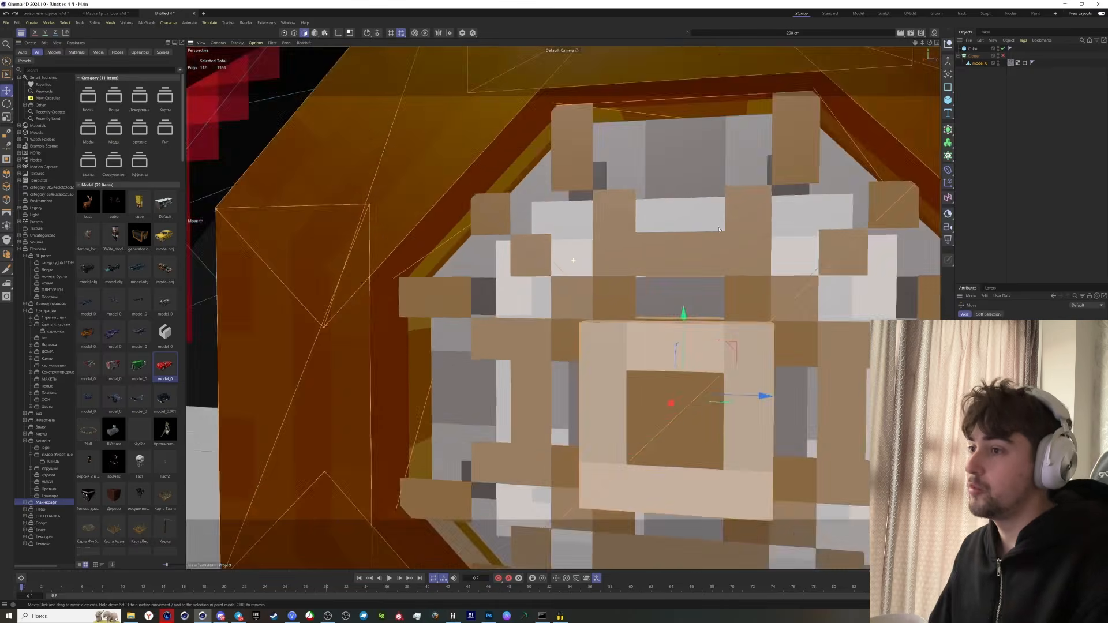
{"action": "scroll", "coordinate": [407, 264], "scroll_direction": "up", "scroll_amount": 10}
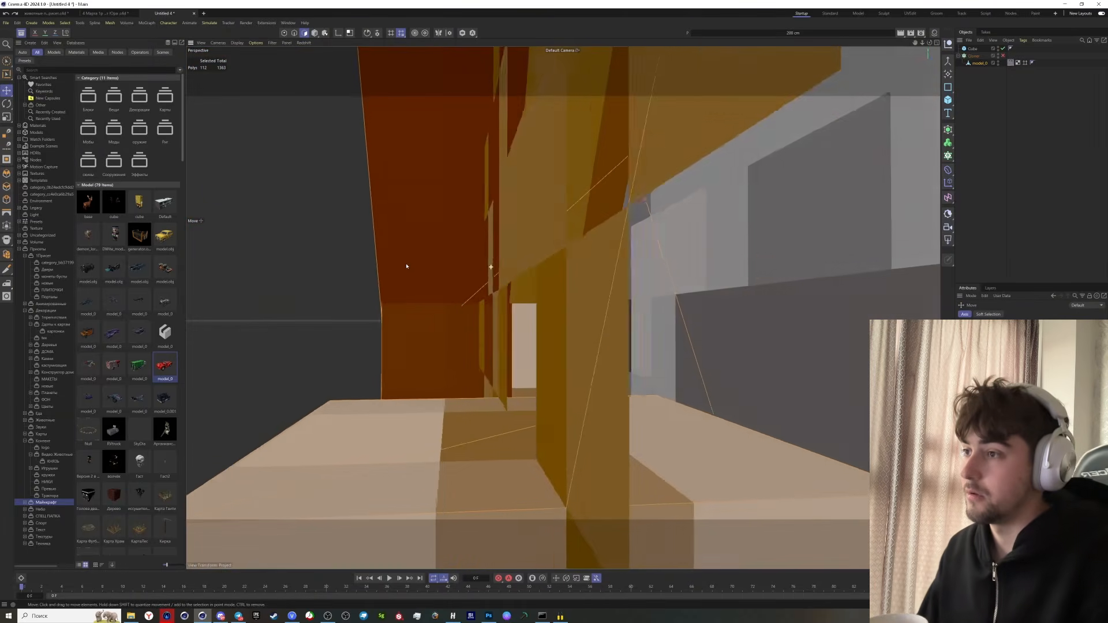
{"action": "scroll", "coordinate": [403, 269], "scroll_direction": "up", "scroll_amount": 8}
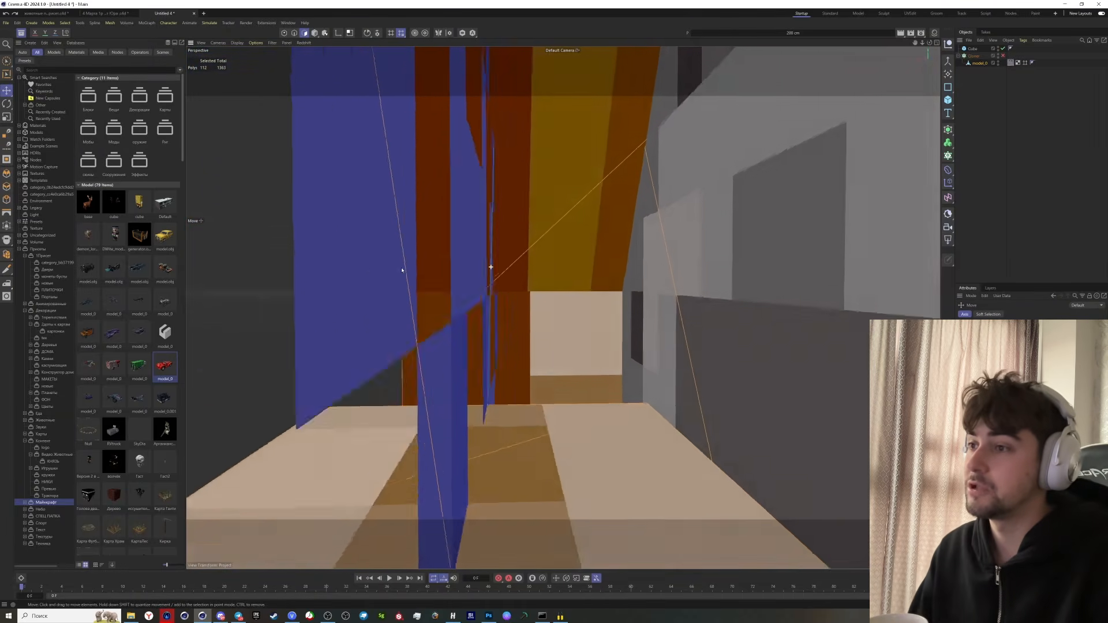
{"action": "scroll", "coordinate": [689, 288], "scroll_direction": "up", "scroll_amount": 3}
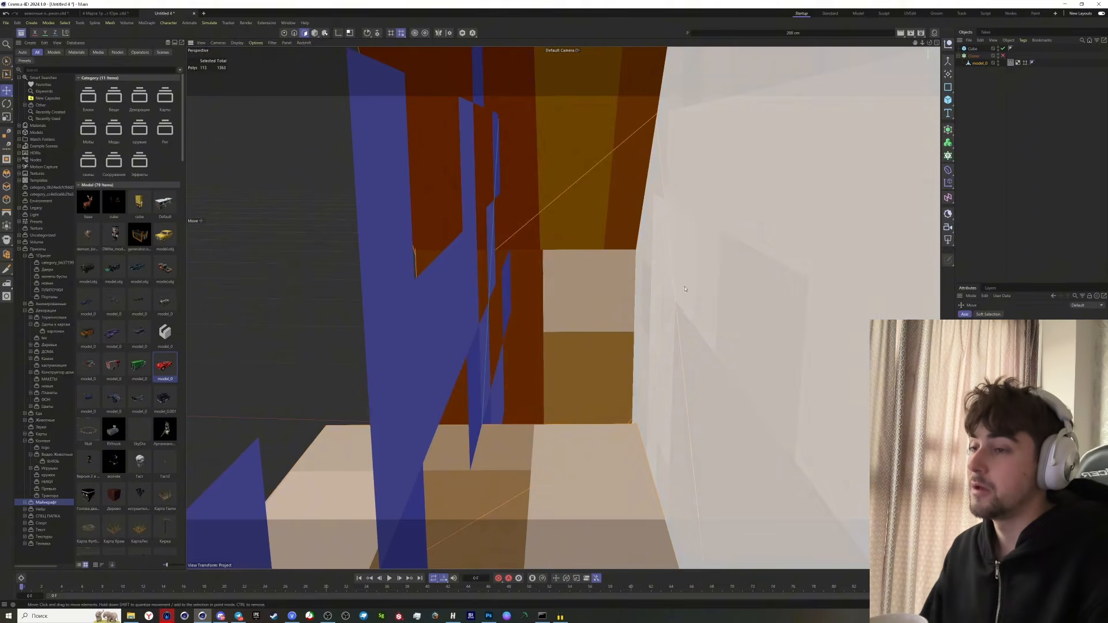
{"action": "scroll", "coordinate": [685, 289], "scroll_direction": "down", "scroll_amount": 15}
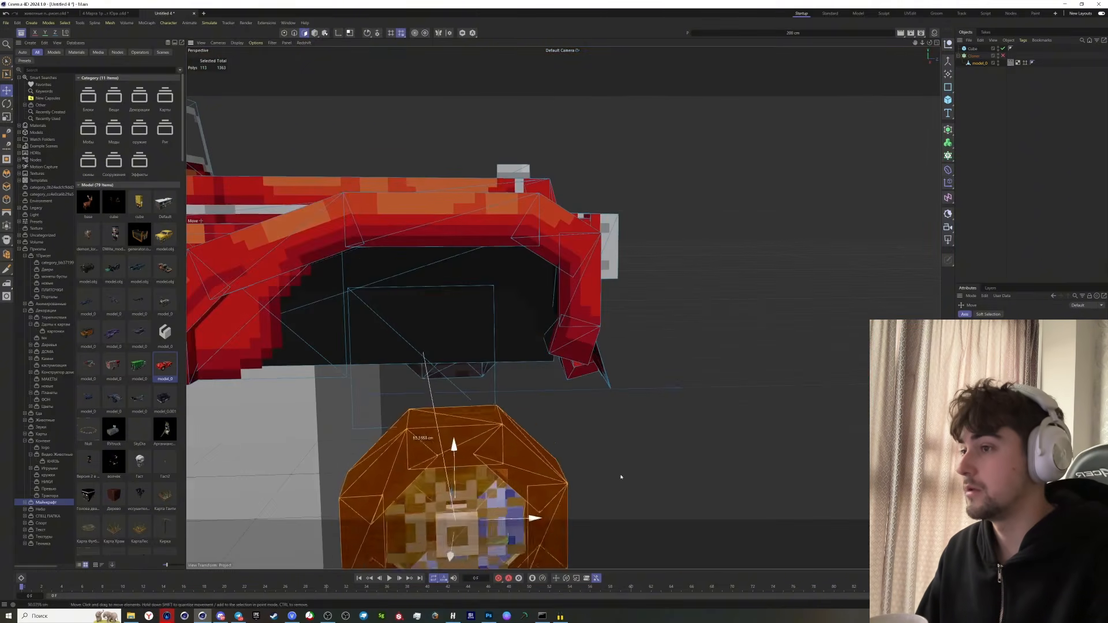
Step: Add the remaining hidden polygon inside the front wheel to the selection and undo the trial moves of the wheel
{"action": "left_click_drag", "start_coordinate": [621, 477], "coordinate": [503, 324], "text": "alt"}
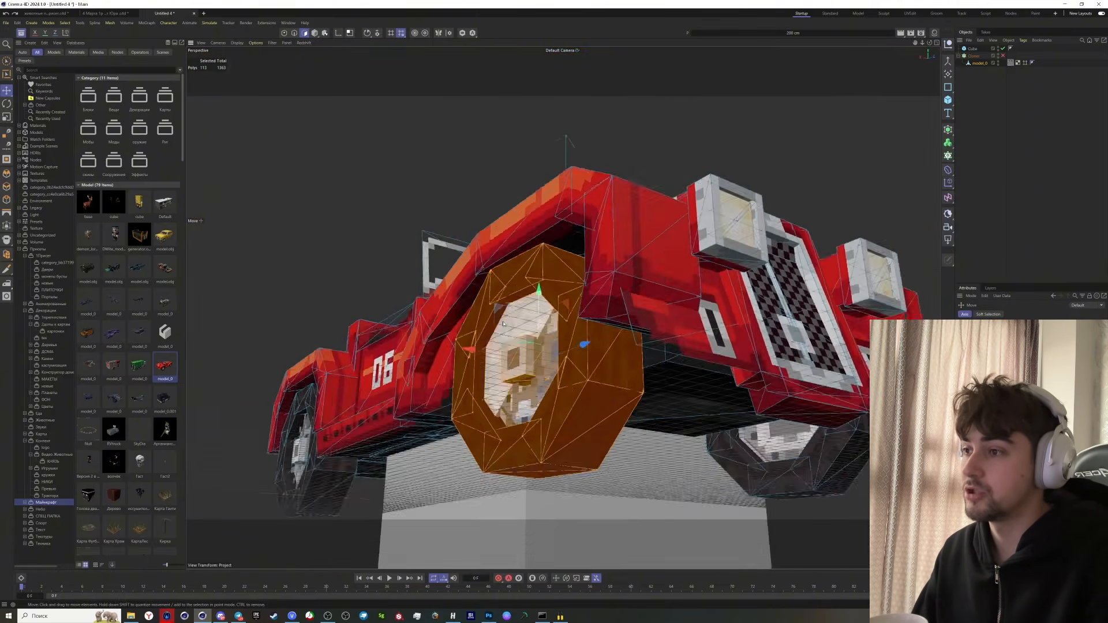
{"action": "scroll", "coordinate": [503, 324], "scroll_direction": "down", "scroll_amount": 5}
{"action": "left_click_drag", "start_coordinate": [420, 339], "coordinate": [616, 389]}
{"action": "scroll", "coordinate": [529, 357], "scroll_direction": "up", "scroll_amount": 10}
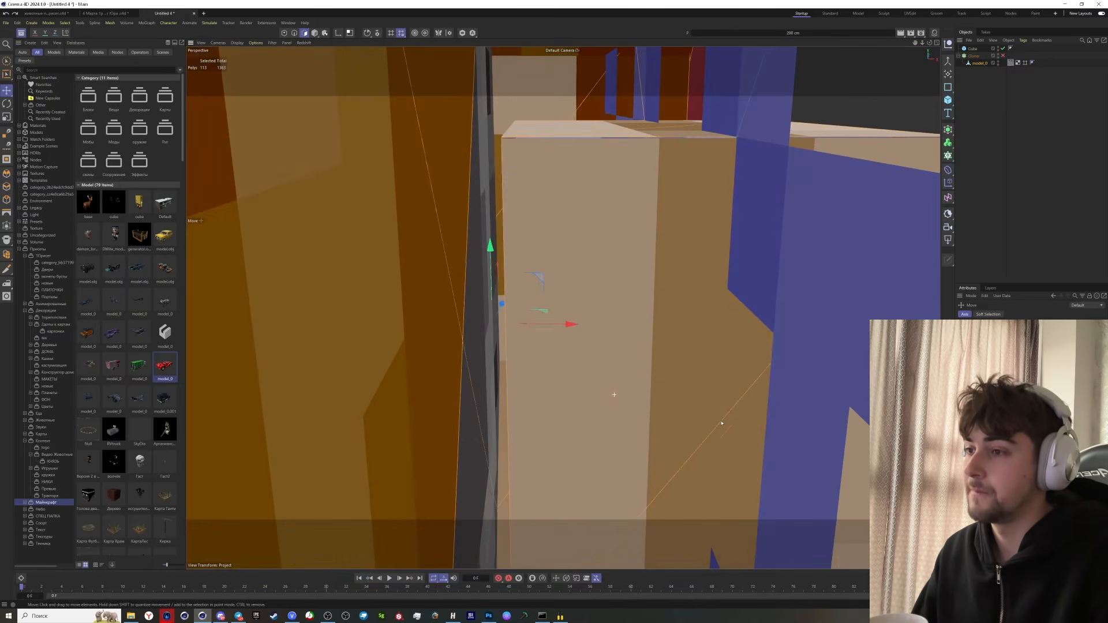
{"action": "scroll", "coordinate": [485, 413], "scroll_direction": "down", "scroll_amount": 10}
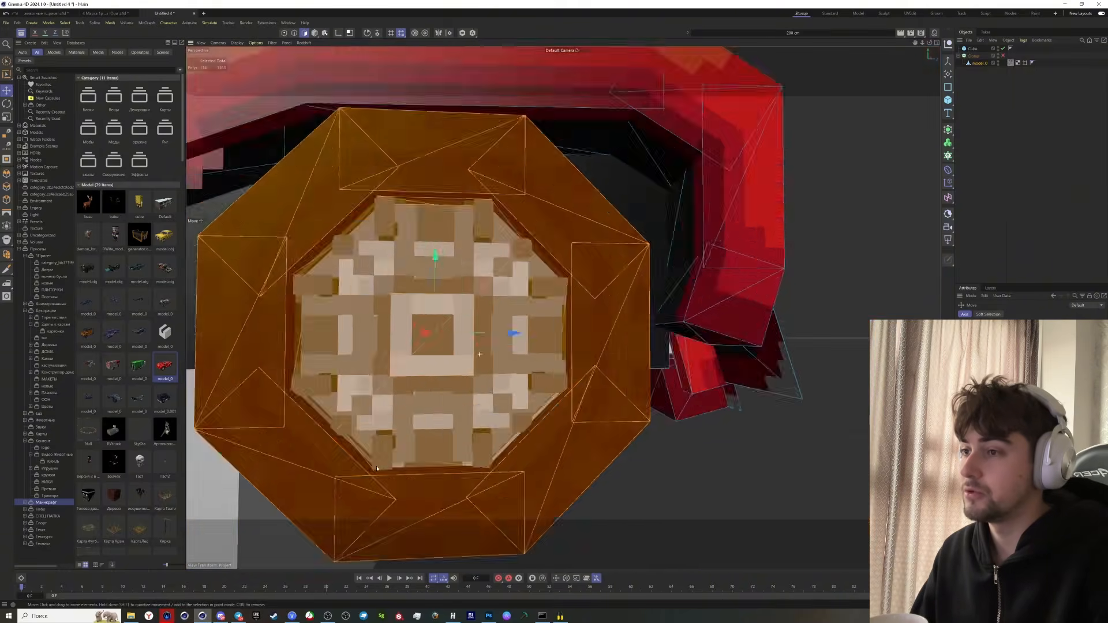
{"action": "left_click_drag", "start_coordinate": [484, 412], "coordinate": [641, 305], "text": "alt"}
{"action": "scroll", "coordinate": [444, 354], "scroll_direction": "down", "scroll_amount": 5}
{"action": "key", "text": "ctrl+z"}
{"action": "middle_click_drag", "start_coordinate": [640, 304], "coordinate": [627, 329], "text": "alt"}
{"action": "key", "text": "ctrl+z"}
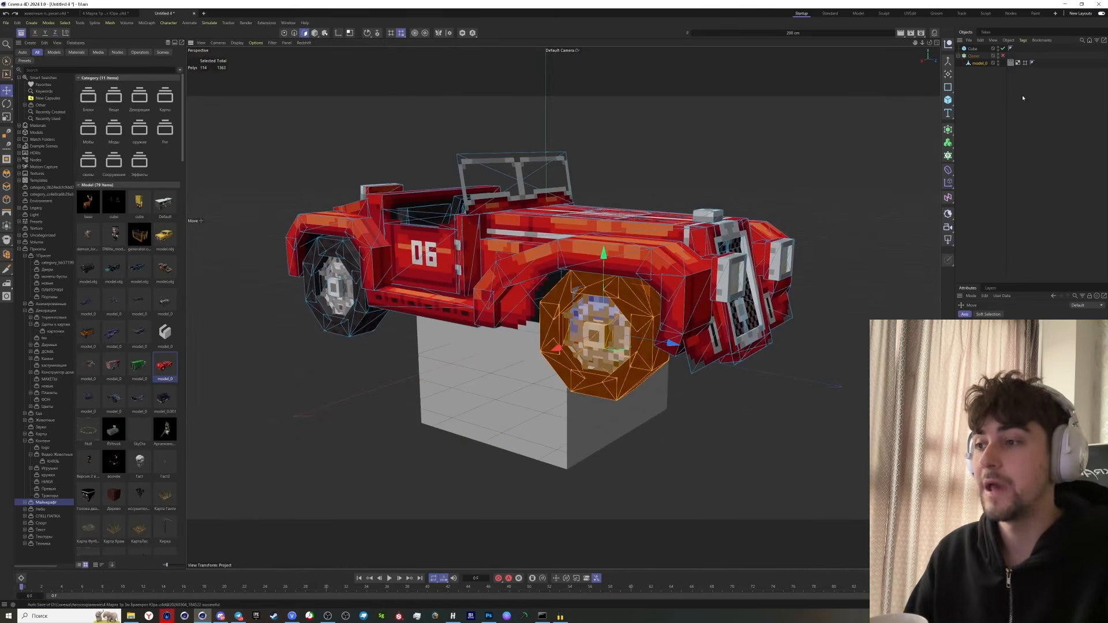
Step: Split the selected front wheel into a separate object and hide that new object
{"action": "key", "text": "u"}
{"action": "key", "text": "p"}
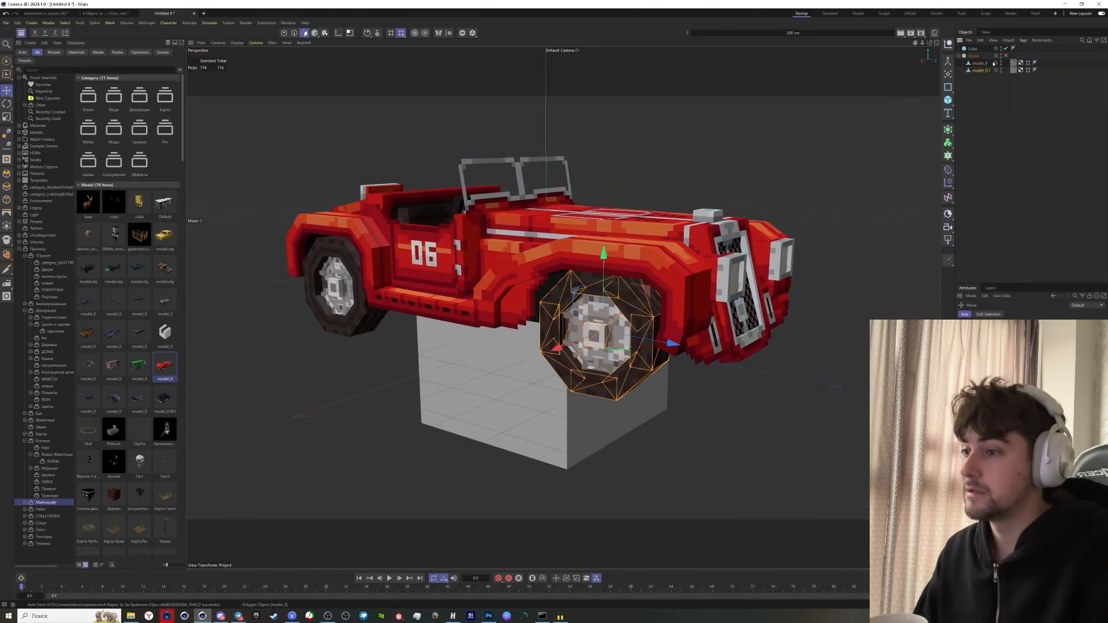
{"action": "double_click", "coordinate": [1002, 70]}
Step: Delete the selected front wheel polygons from the original car mesh
{"action": "left_click", "coordinate": [981, 64]}
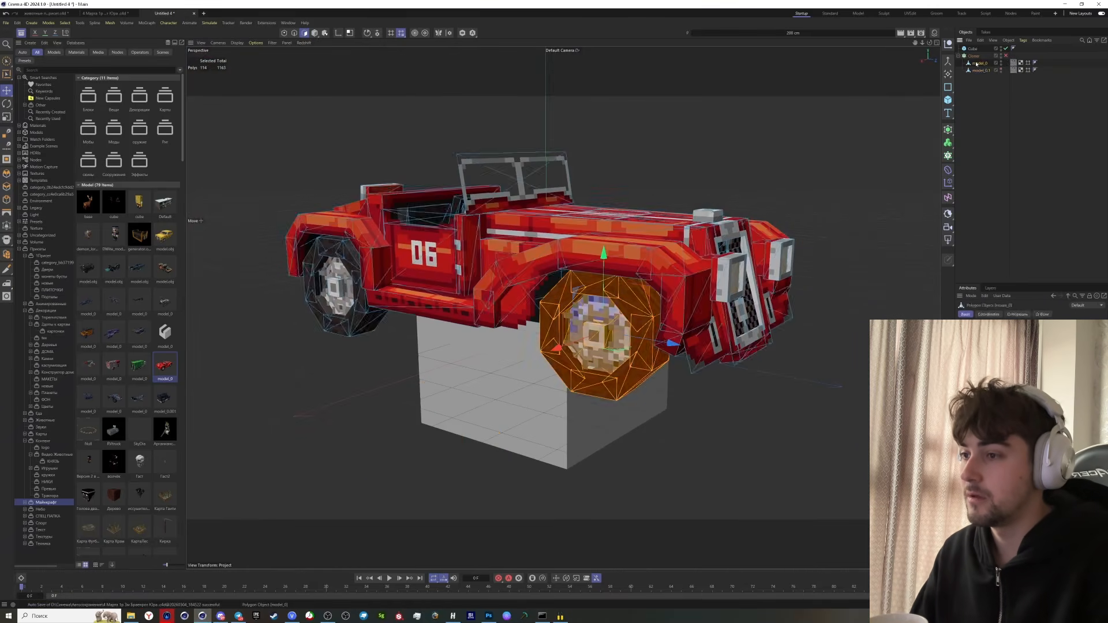
{"action": "key", "text": "Delete"}
{"action": "key", "text": "ctrl+z"}
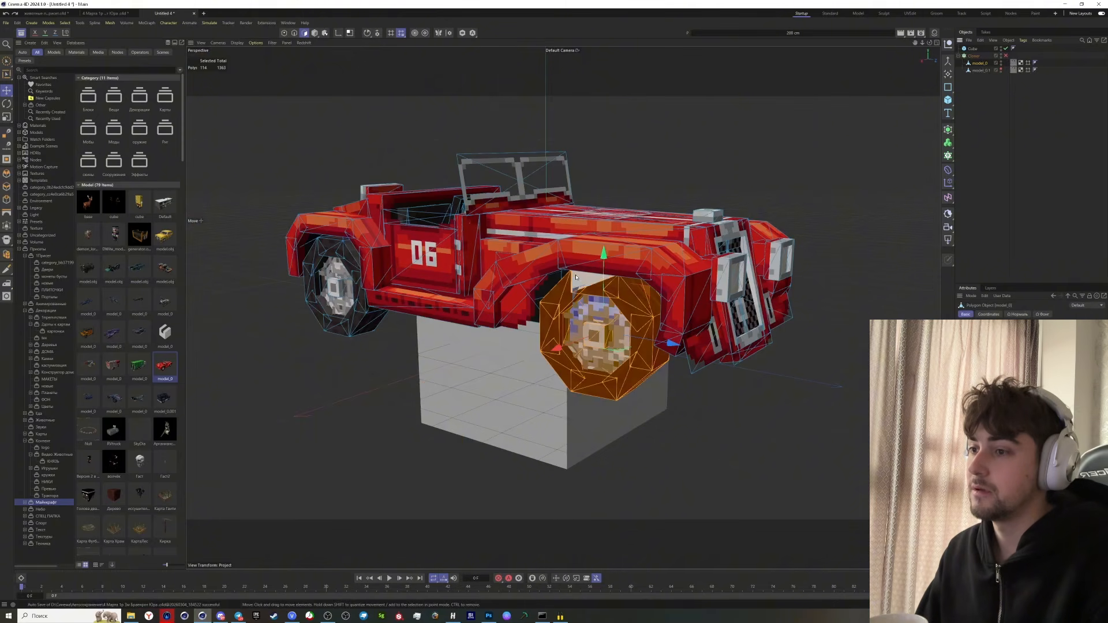
{"action": "key", "text": "Delete"}
Step: Fill-select all tyre segments of the rear wheel on the same side and delete them from the car mesh
{"action": "left_click_drag", "start_coordinate": [579, 290], "coordinate": [497, 340], "text": "alt"}
{"action": "key", "text": "v"}
{"action": "mouse_move", "coordinate": [523, 327]}
{"action": "left_click", "coordinate": [552, 197]}
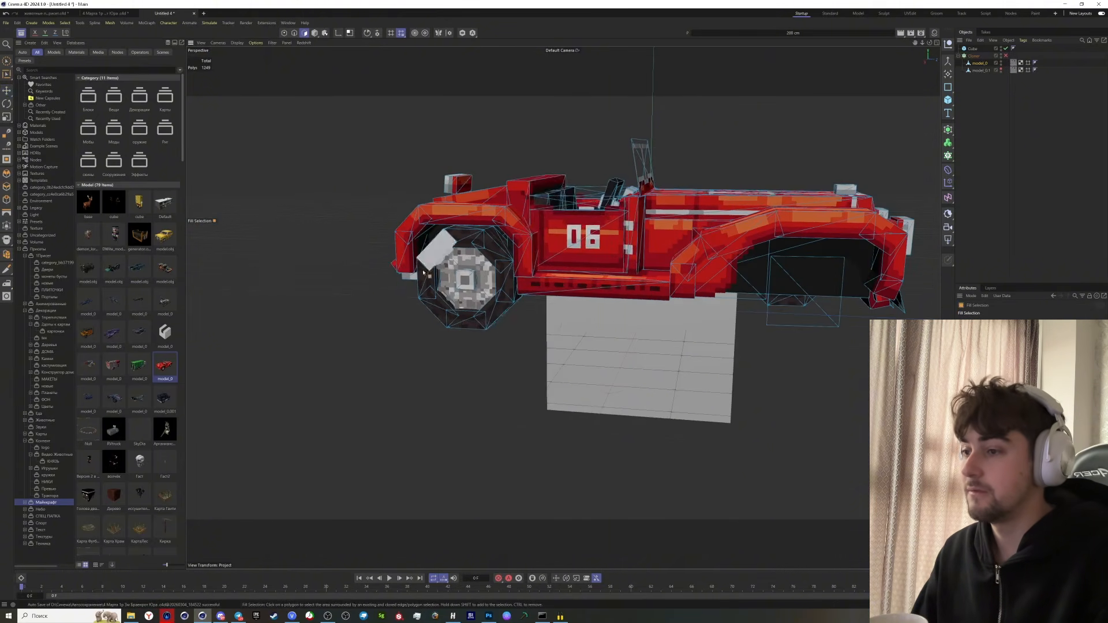
{"action": "scroll", "coordinate": [524, 244], "scroll_direction": "up", "scroll_amount": 3}
{"action": "left_click", "coordinate": [524, 244]}
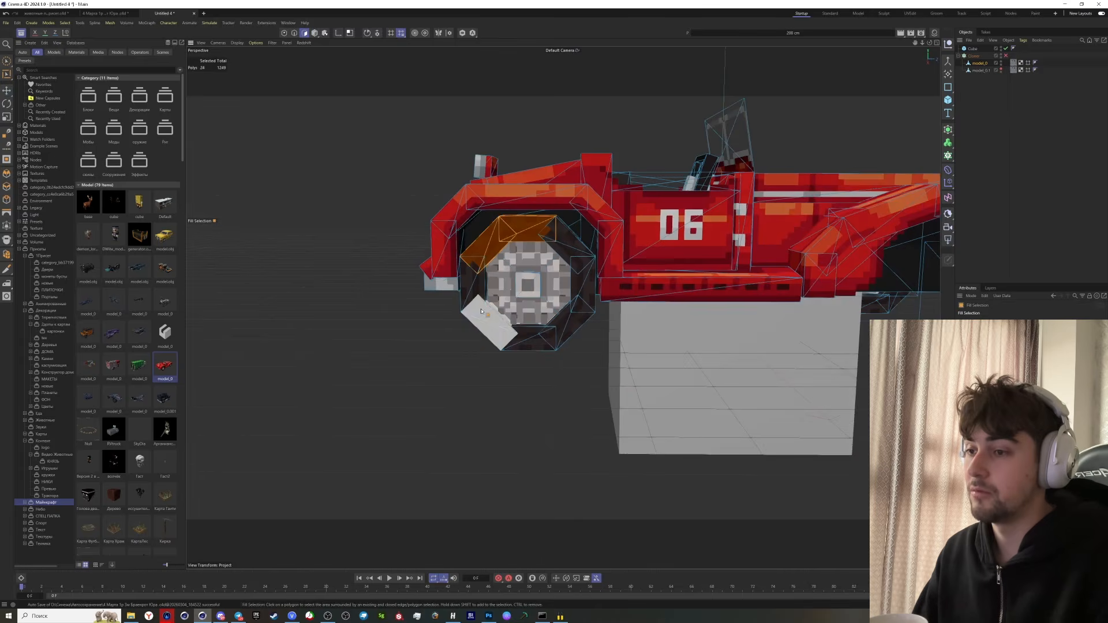
{"action": "left_click", "coordinate": [482, 312], "text": "shift"}
{"action": "left_click", "coordinate": [527, 338], "text": "shift"}
{"action": "left_click", "coordinate": [567, 320], "text": "shift"}
{"action": "left_click", "coordinate": [583, 284], "text": "shift"}
{"action": "left_click", "coordinate": [570, 249], "text": "shift"}
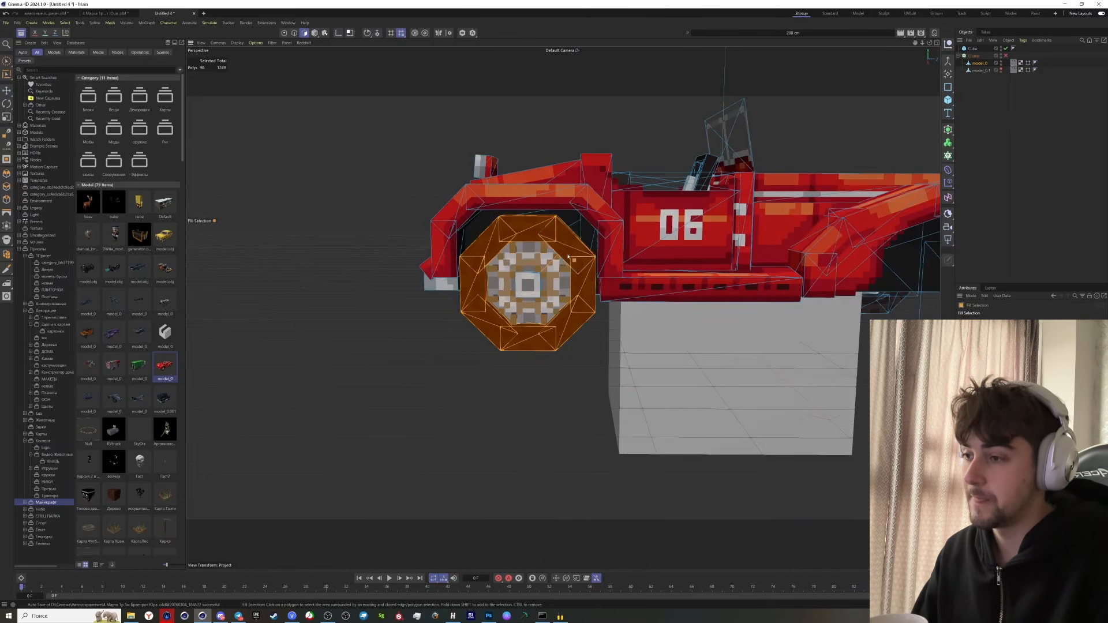
{"action": "key", "text": "Delete"}
Step: Delete the rear wheel's leftover hub and the square rim plate behind it
{"action": "left_click", "coordinate": [536, 286]}
{"action": "left_click_drag", "start_coordinate": [536, 286], "coordinate": [522, 304], "text": "alt"}
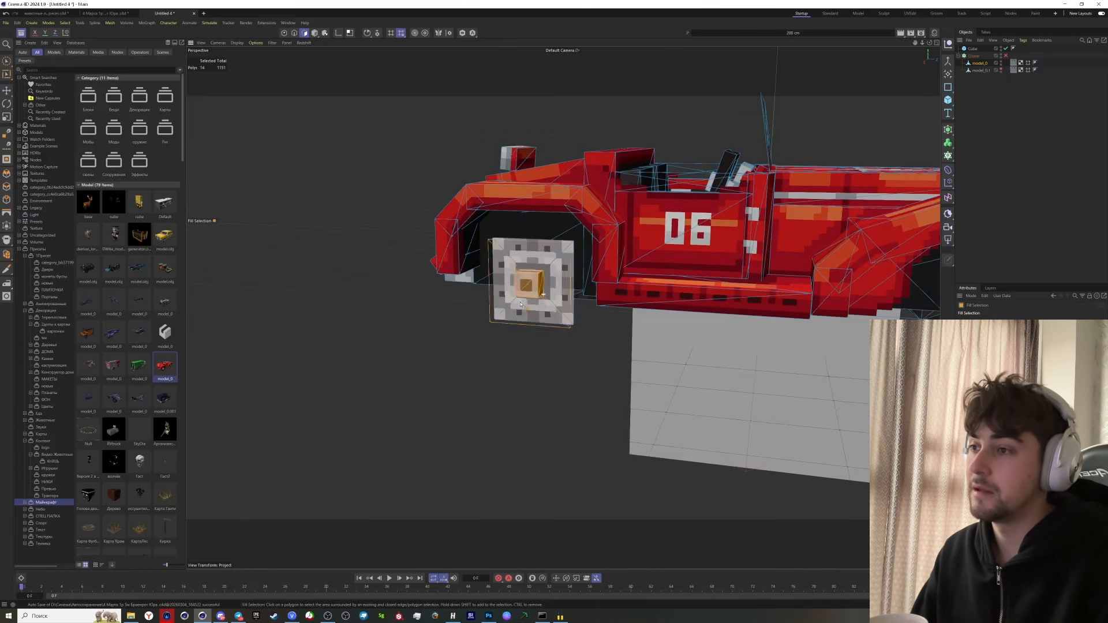
{"action": "key", "text": "Delete"}
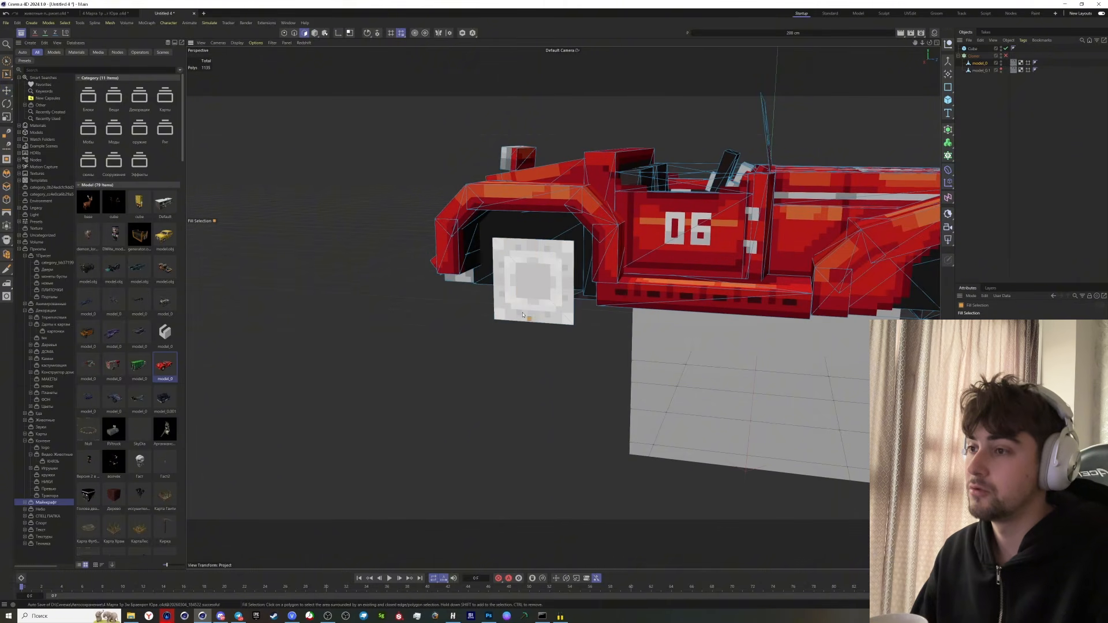
{"action": "left_click", "coordinate": [533, 310]}
{"action": "key", "text": "Delete"}
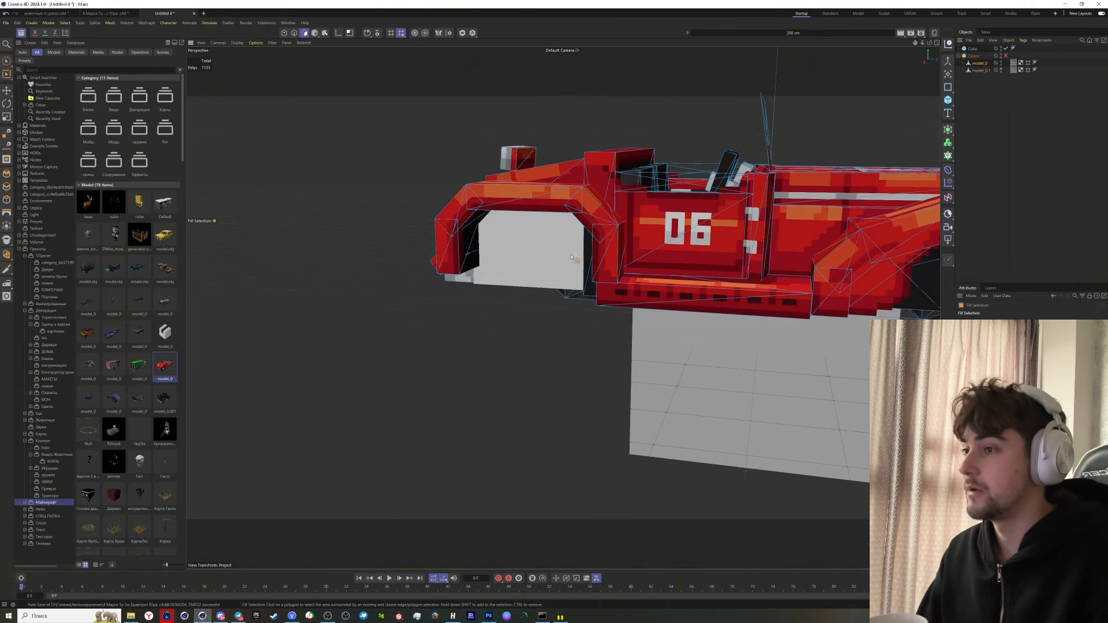
Step: Fill-select the hubs and tyre segments of both wheels on the car's opposite side and delete them
{"action": "mouse_move", "coordinate": [572, 257]}
{"action": "left_mouse_down", "text": "alt"}
{"action": "mouse_move", "coordinate": [779, 258]}
{"action": "mouse_move", "coordinate": [638, 268]}
{"action": "mouse_move", "coordinate": [592, 324]}
{"action": "mouse_move", "coordinate": [641, 381]}
{"action": "mouse_move", "coordinate": [716, 300]}
{"action": "mouse_move", "coordinate": [663, 312]}
{"action": "mouse_move", "coordinate": [676, 315]}
{"action": "left_mouse_up", "text": "alt"}
{"action": "left_click", "coordinate": [631, 266]}
{"action": "left_click", "coordinate": [269, 289], "text": "shift"}
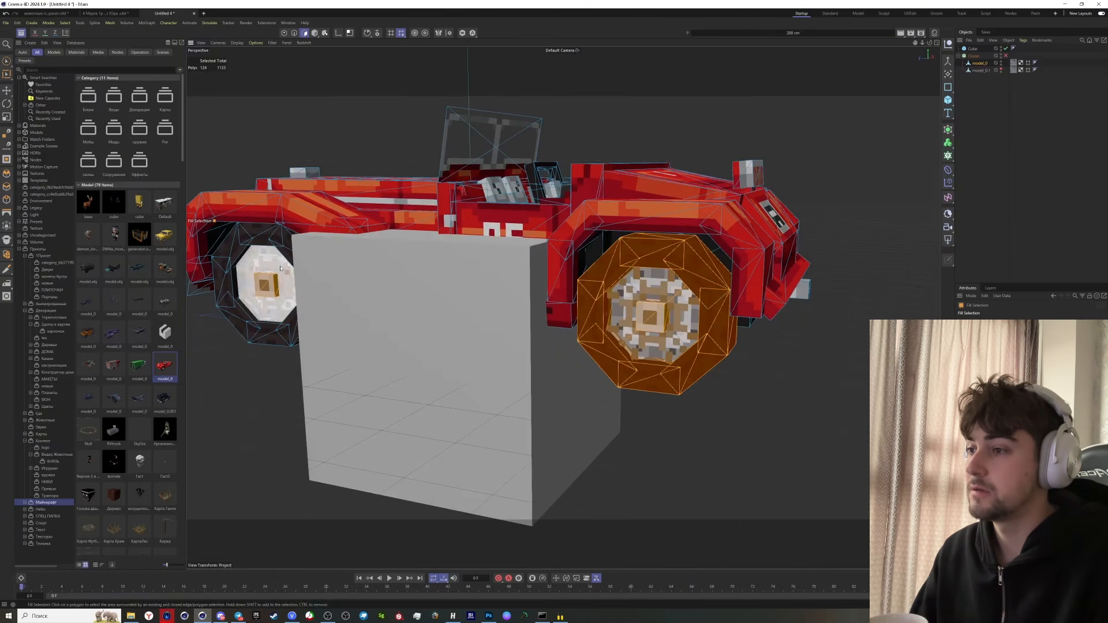
{"action": "left_click", "coordinate": [281, 266], "text": "shift"}
{"action": "mouse_move", "coordinate": [260, 237]}
{"action": "left_mouse_down", "text": "shift"}
{"action": "mouse_move", "coordinate": [231, 282]}
{"action": "mouse_move", "coordinate": [264, 331]}
{"action": "mouse_move", "coordinate": [290, 321]}
{"action": "left_mouse_up", "text": "shift"}
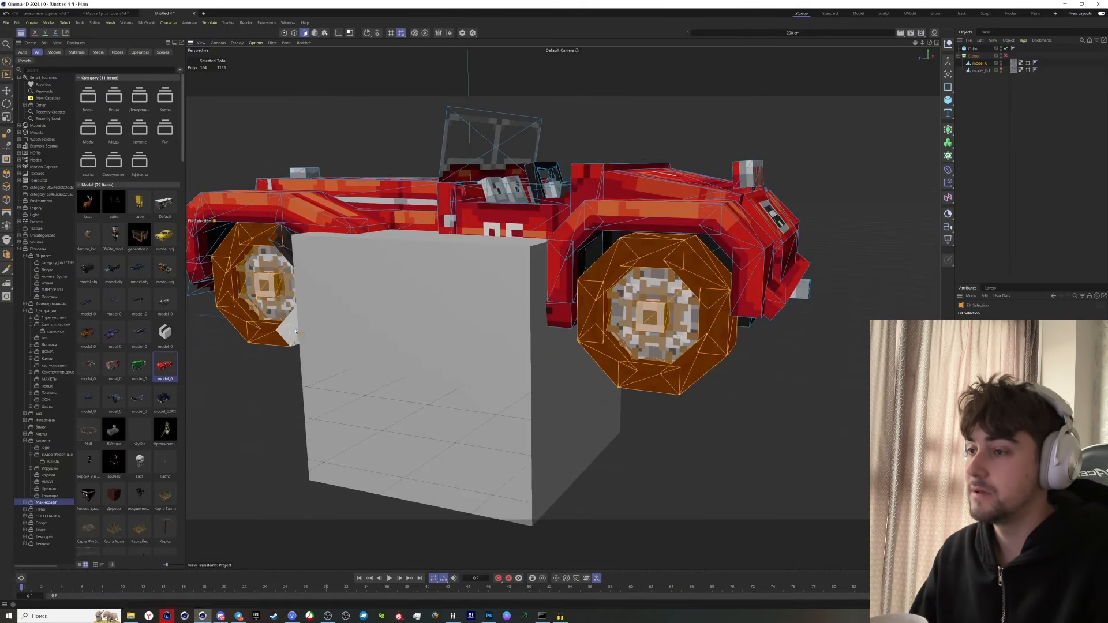
{"action": "left_click_drag", "start_coordinate": [269, 286], "coordinate": [305, 258], "text": "alt"}
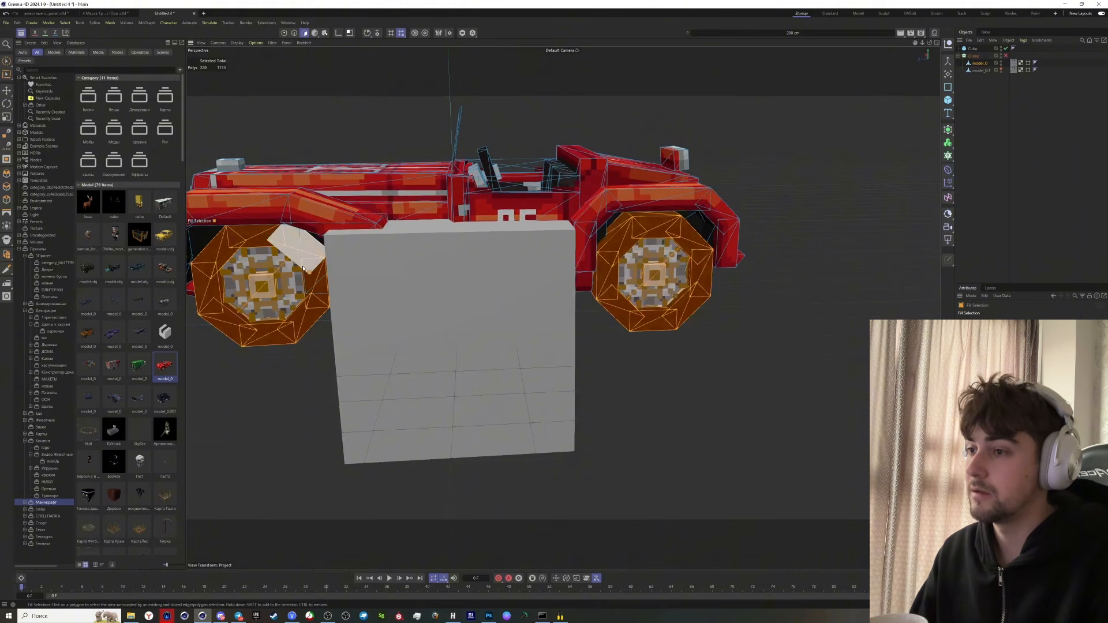
{"action": "key", "text": "Delete"}
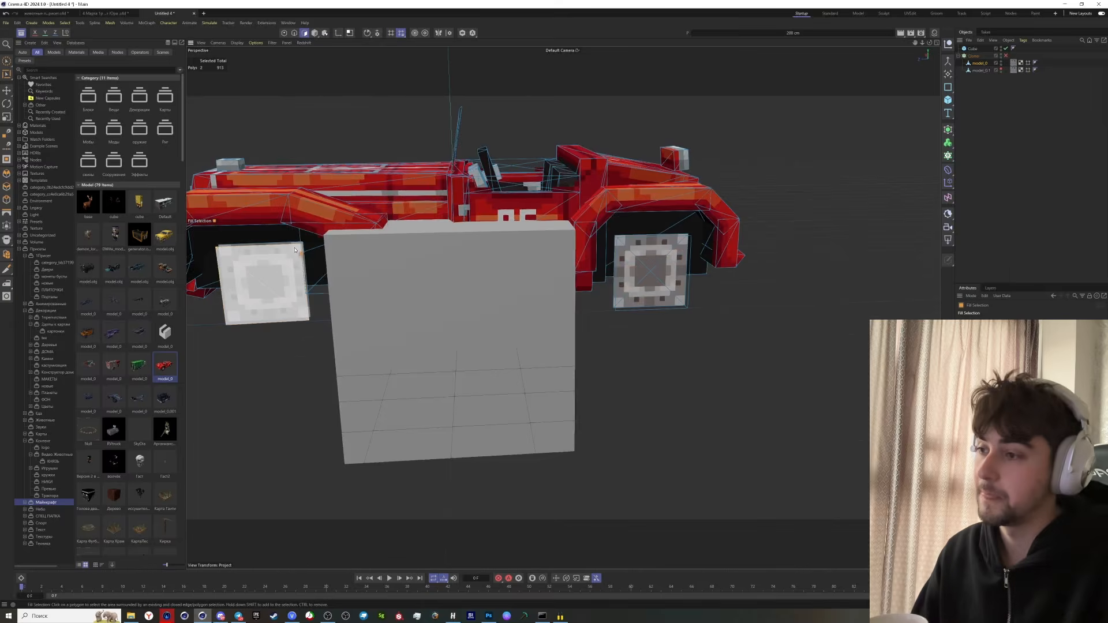
Step: Select the two leftover square rim plates on the opposite side and delete them
{"action": "left_click", "coordinate": [296, 246]}
{"action": "left_click", "coordinate": [670, 274], "text": "shift"}
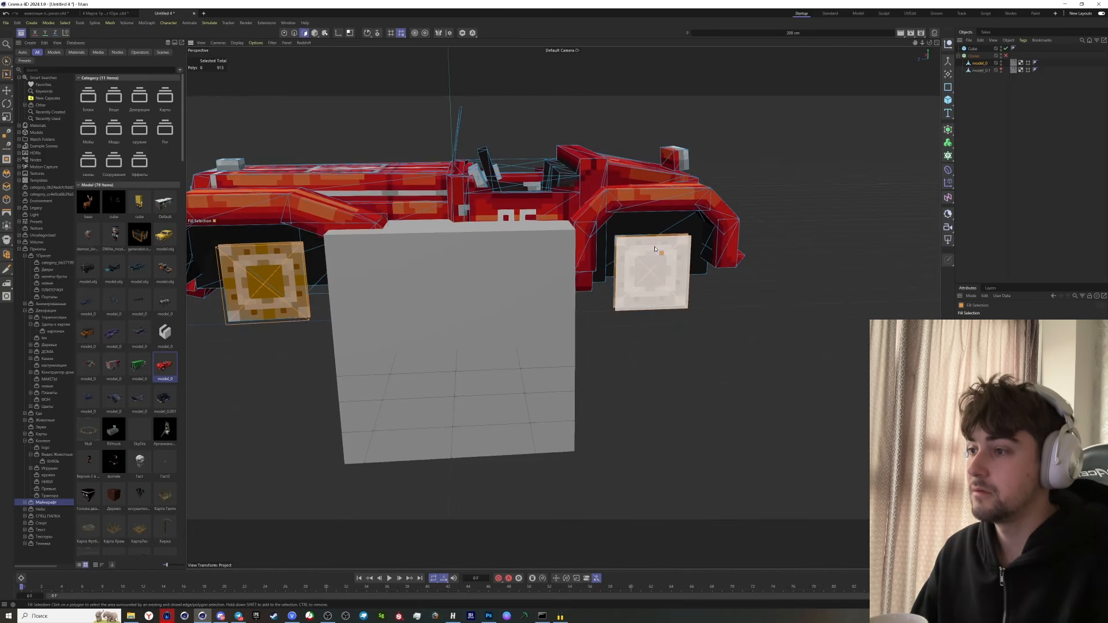
{"action": "key", "text": "Delete"}
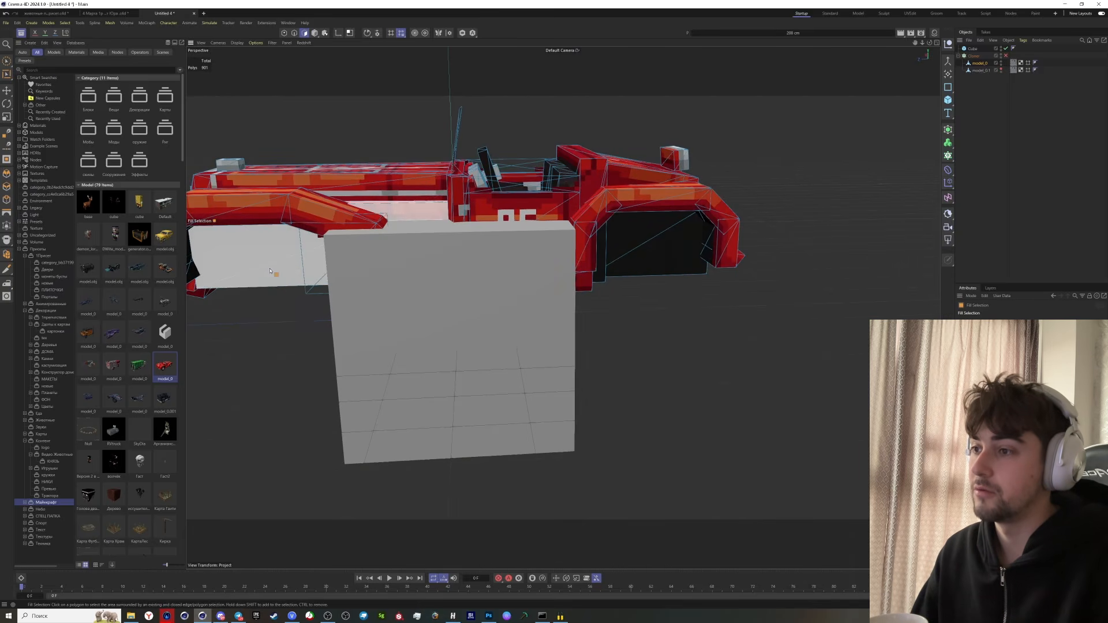
Step: Return to model mode, unhide the separated wheel and take both car objects out of the Cloner
{"action": "left_click_drag", "start_coordinate": [270, 271], "coordinate": [453, 271], "text": "alt"}
{"action": "key", "text": "e"}
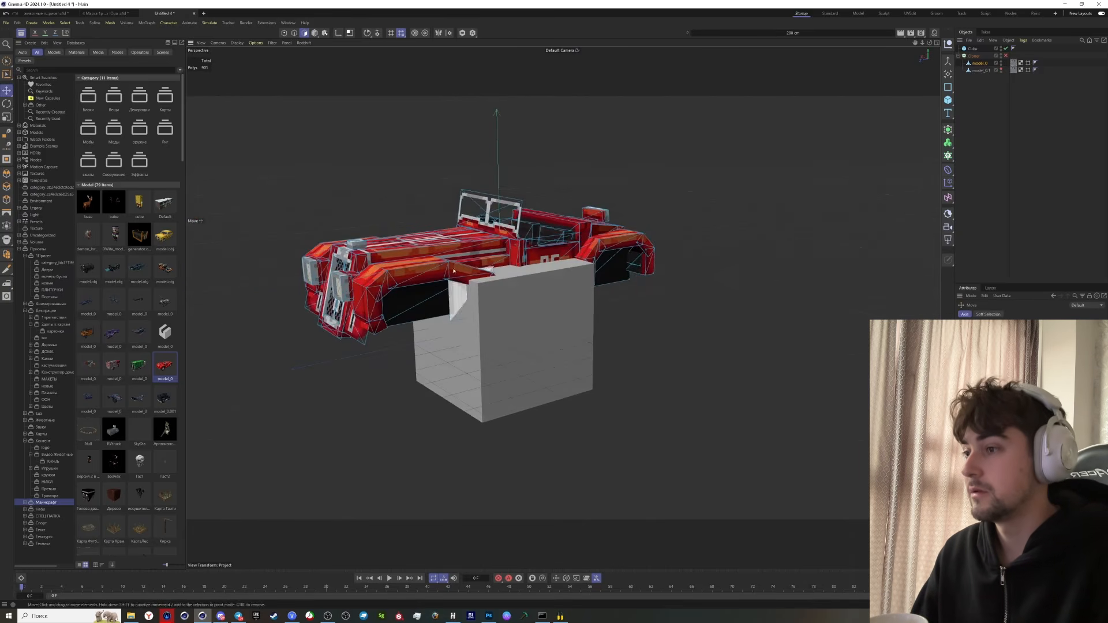
{"action": "left_click", "coordinate": [315, 33]}
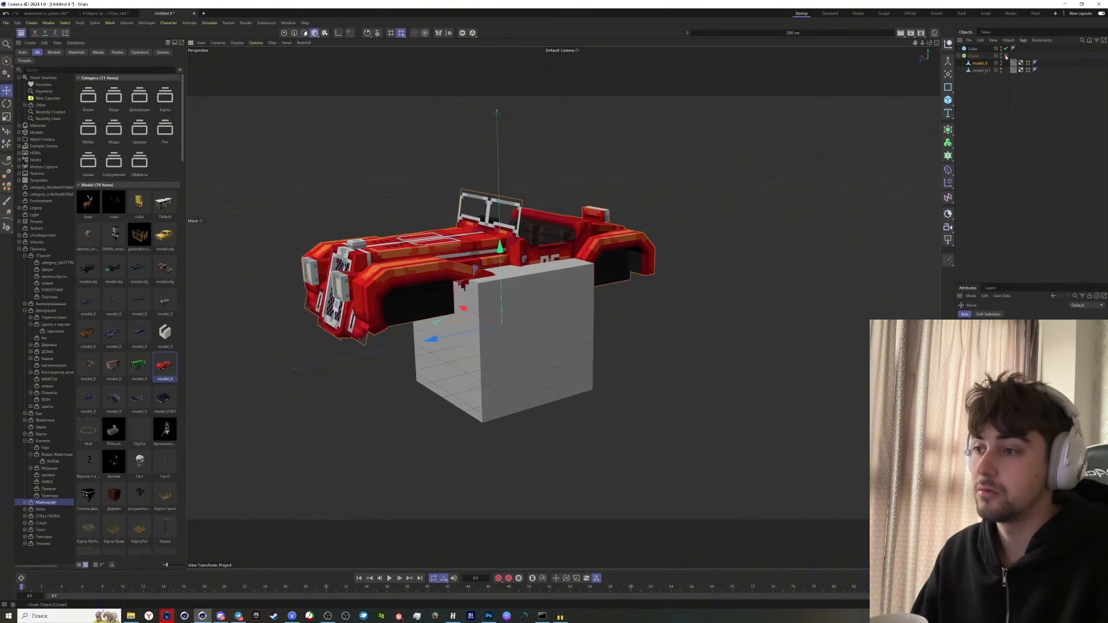
{"action": "left_click", "coordinate": [1002, 69]}
{"action": "left_click", "coordinate": [1006, 56]}
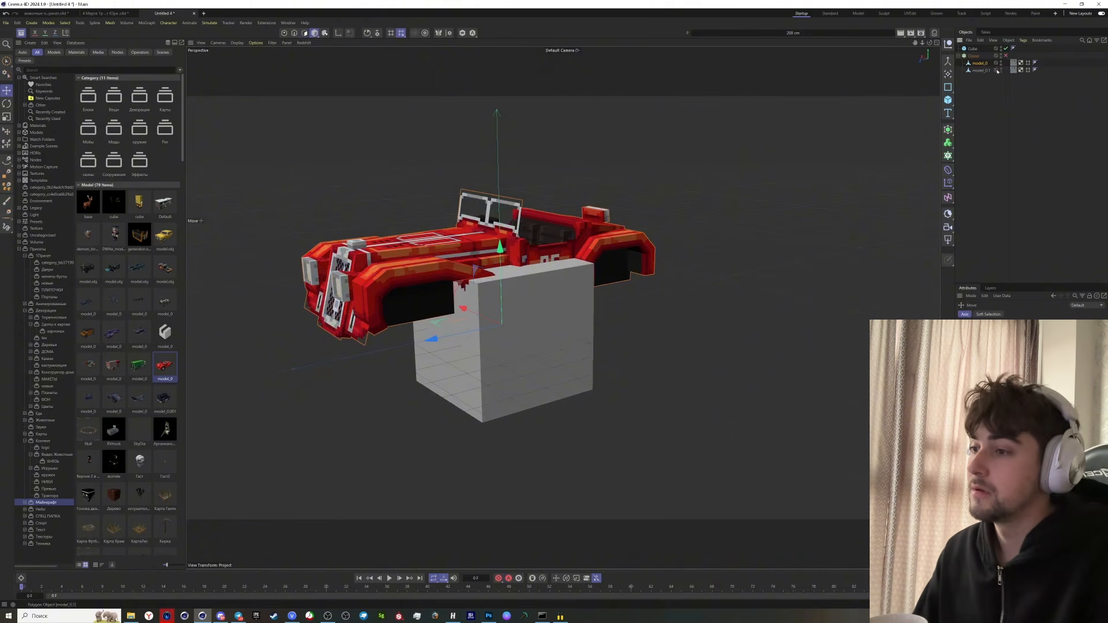
Step: Delete the cube below the car and select the separated front wheel object
{"action": "left_click", "coordinate": [973, 49]}
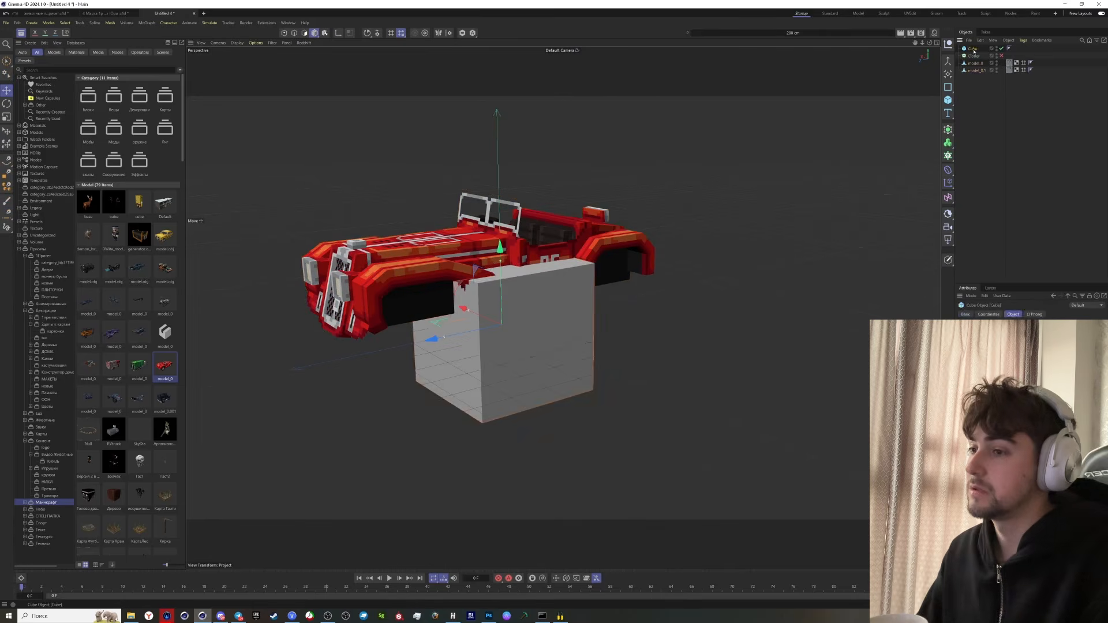
{"action": "key", "text": "Delete"}
{"action": "left_click", "coordinate": [976, 64]}
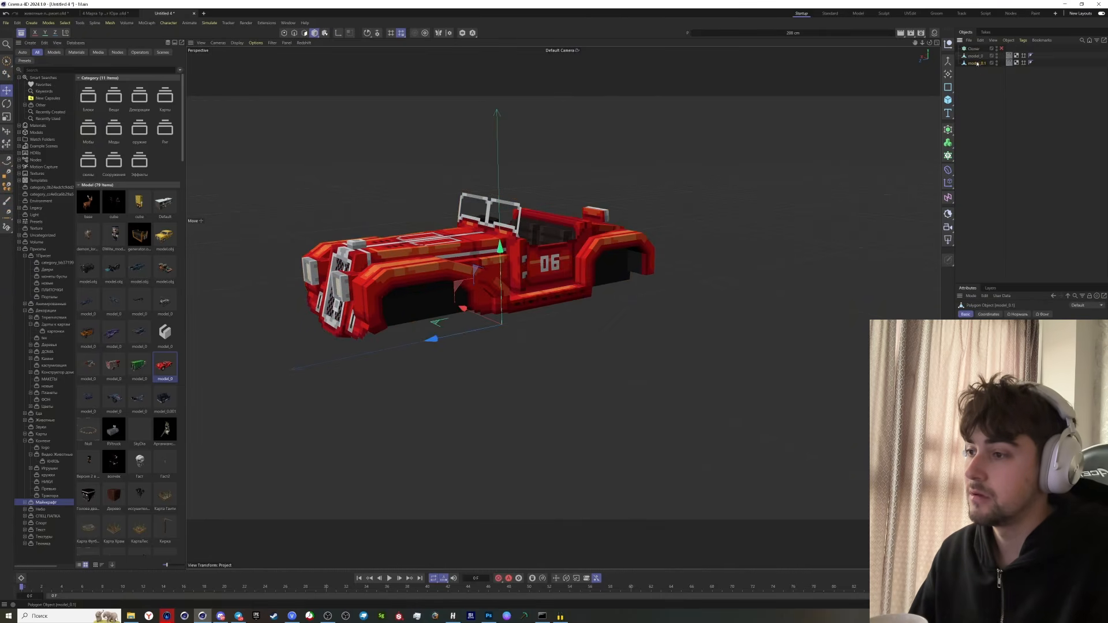
{"action": "left_click_drag", "start_coordinate": [581, 261], "coordinate": [784, 181], "text": "alt"}
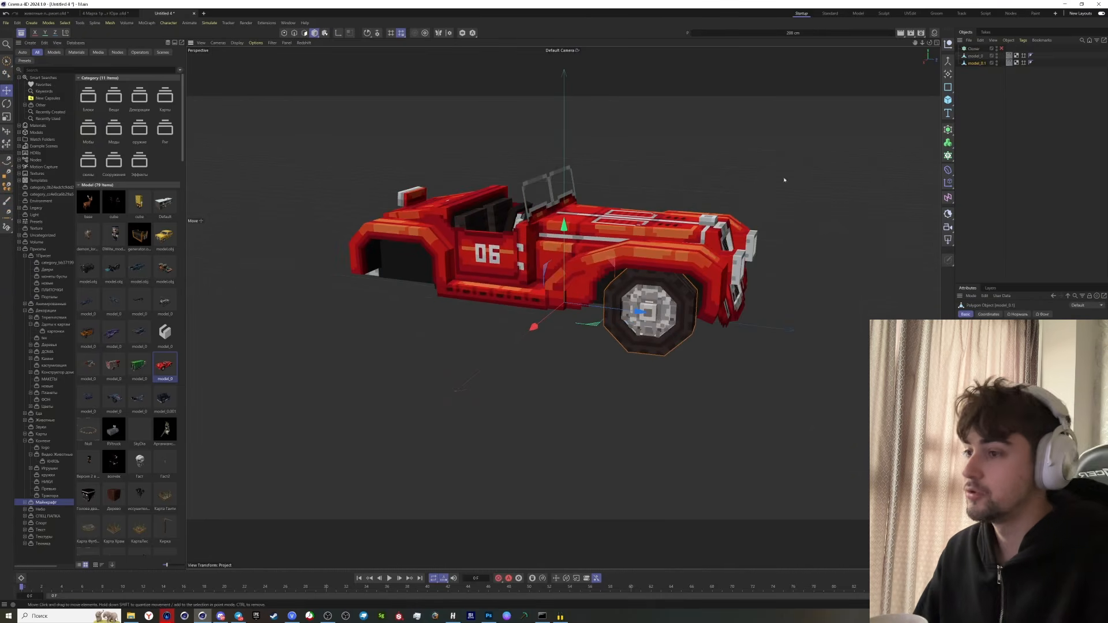
Step: Rotate the separated front wheel slightly in the top view so that it runs straight along the car body
{"action": "left_click", "coordinate": [952, 76]}
{"action": "left_click_drag", "start_coordinate": [664, 277], "coordinate": [686, 329], "text": "alt"}
{"action": "key", "text": "r"}
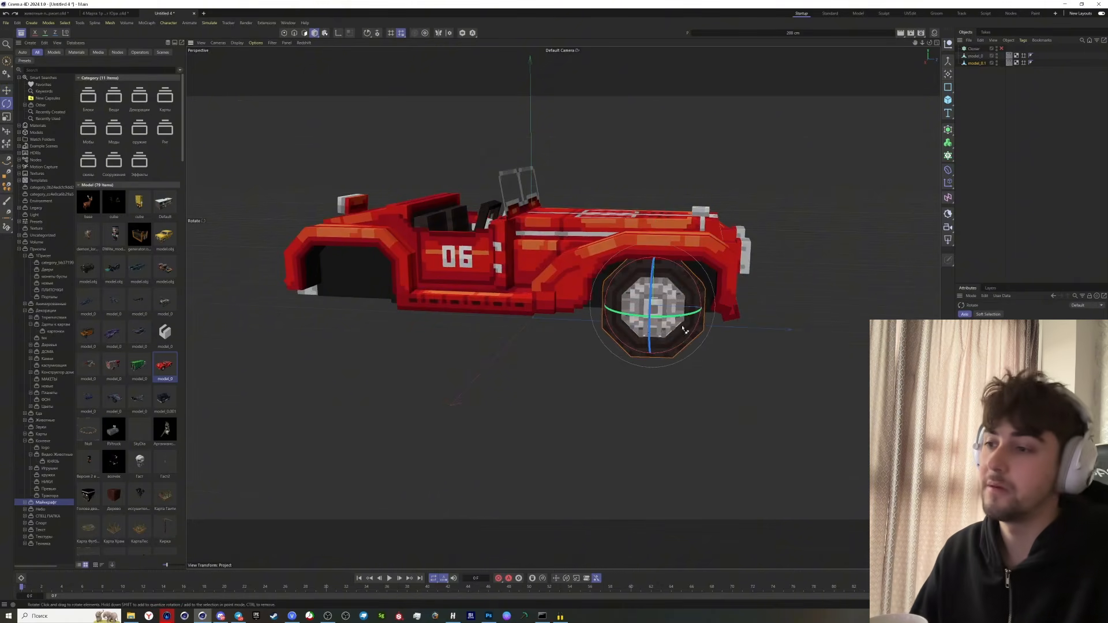
{"action": "right_click_drag", "start_coordinate": [652, 323], "coordinate": [713, 271], "text": "alt"}
{"action": "left_click_drag", "start_coordinate": [713, 271], "coordinate": [656, 294], "text": "alt"}
{"action": "key", "text": "e"}
{"action": "middle_click", "coordinate": [656, 295]}
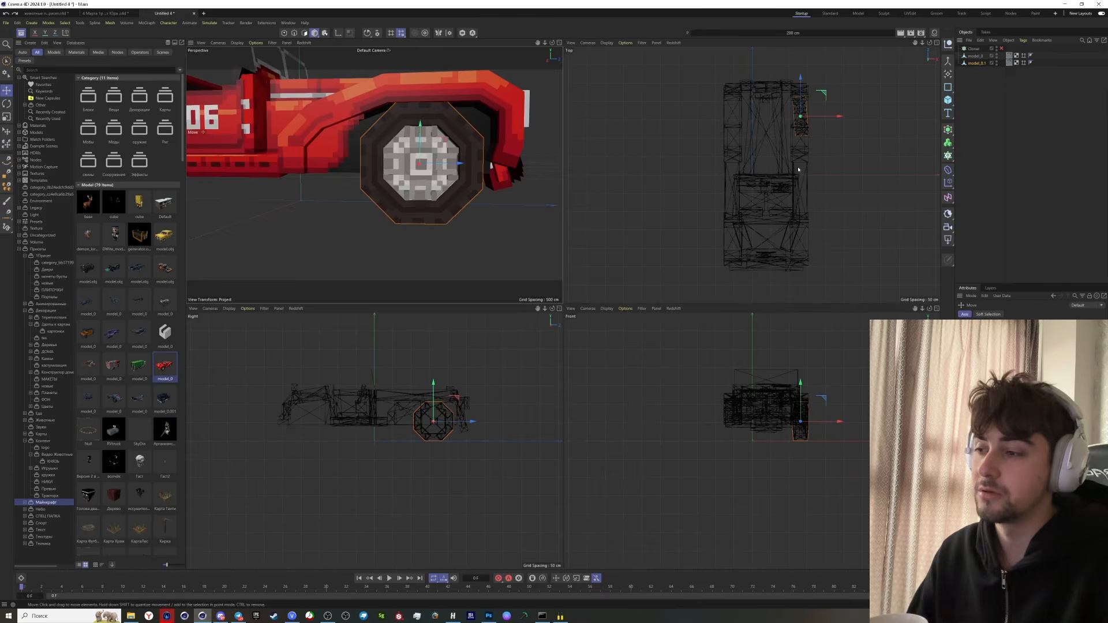
{"action": "scroll", "coordinate": [810, 127], "scroll_direction": "up", "scroll_amount": 10}
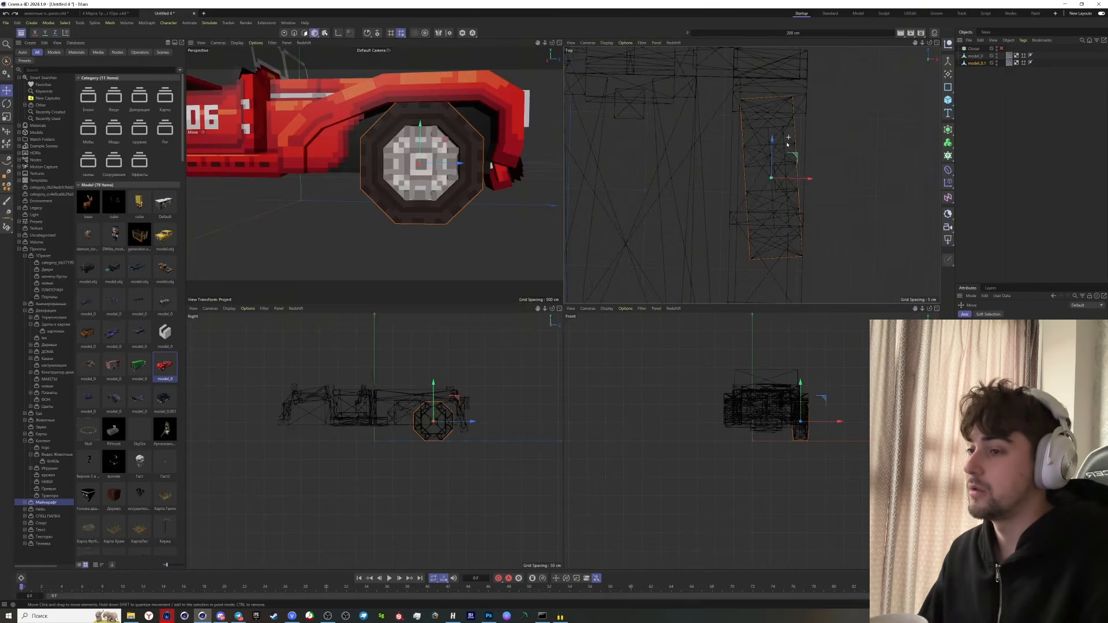
{"action": "key", "text": "r"}
{"action": "left_click_drag", "start_coordinate": [777, 206], "coordinate": [773, 210]}
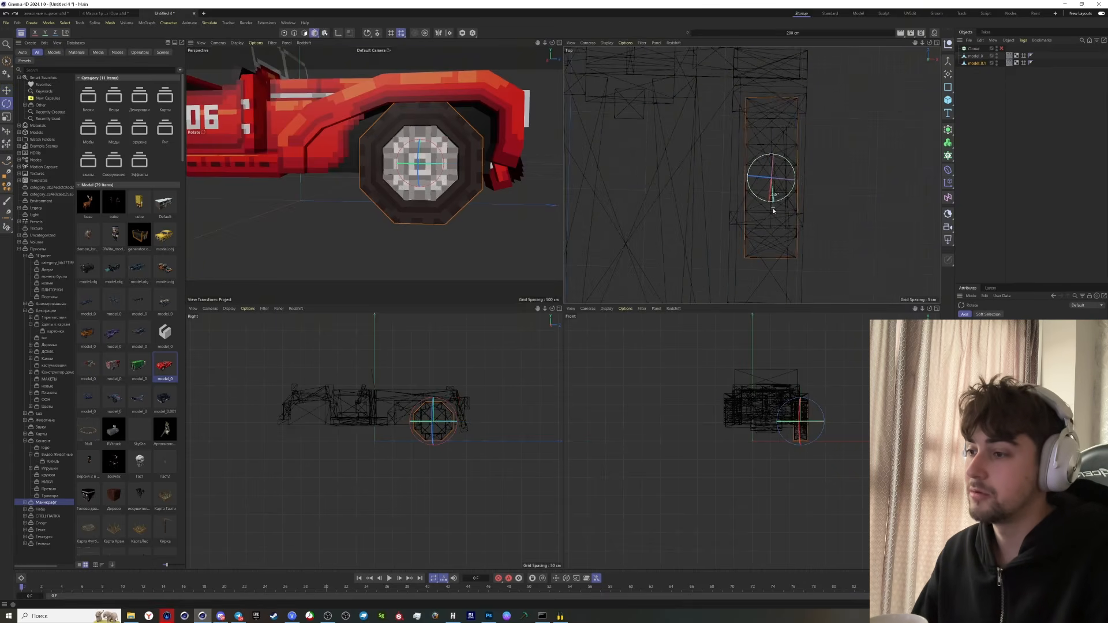
{"action": "left_click_drag", "start_coordinate": [783, 303], "coordinate": [782, 303]}
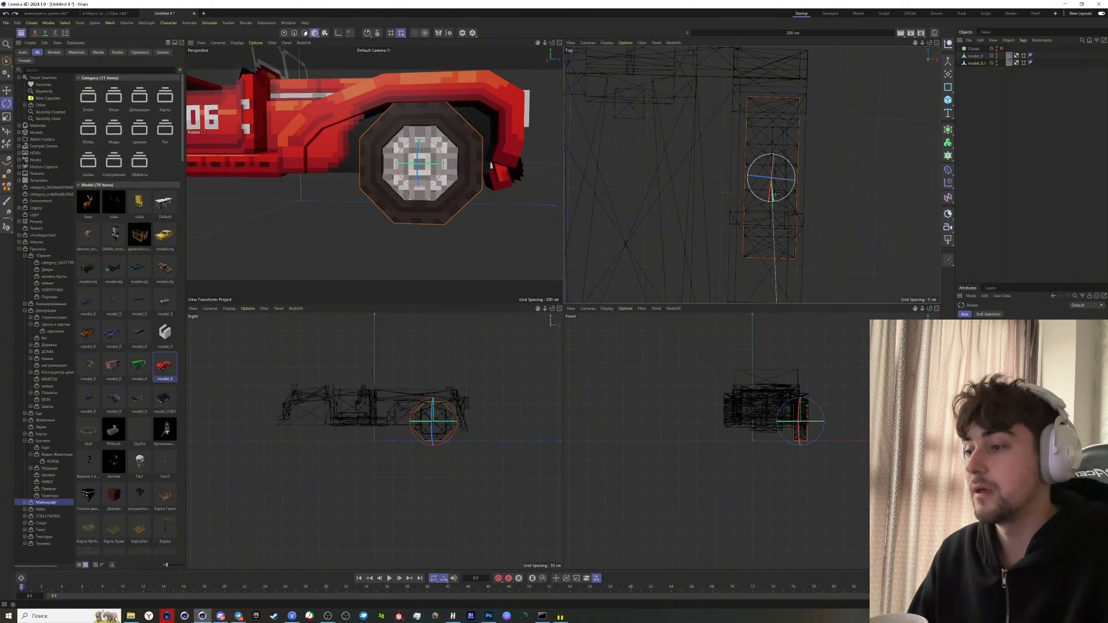
{"action": "left_click_drag", "start_coordinate": [777, 303], "coordinate": [777, 304]}
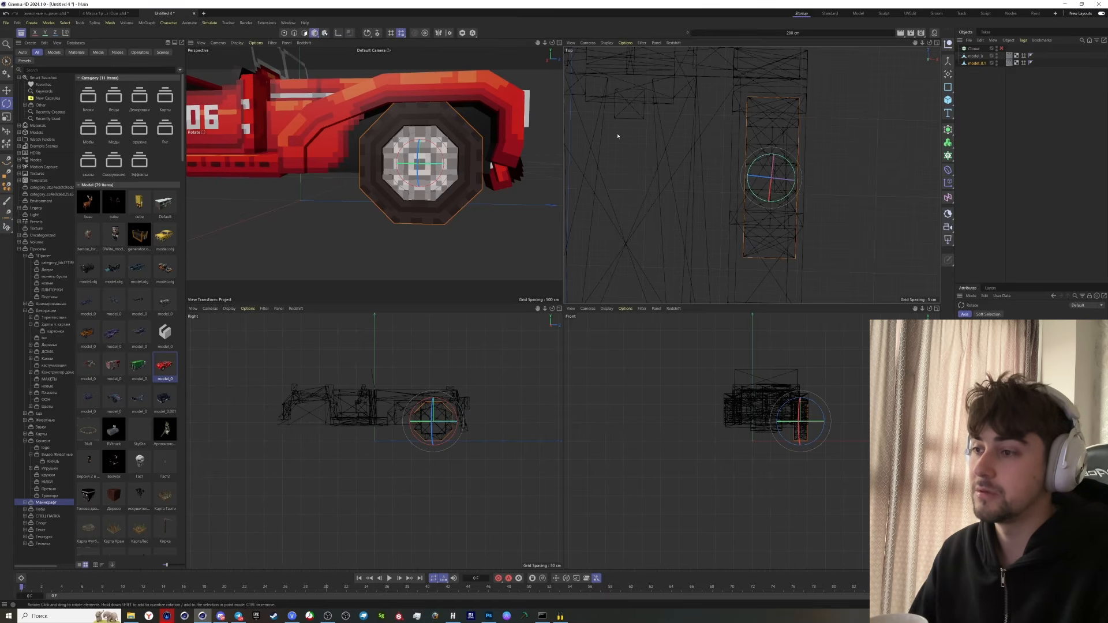
Step: Enable axis modification and try to reorient the front wheel's pivot along its axle
{"action": "key", "text": "F1"}
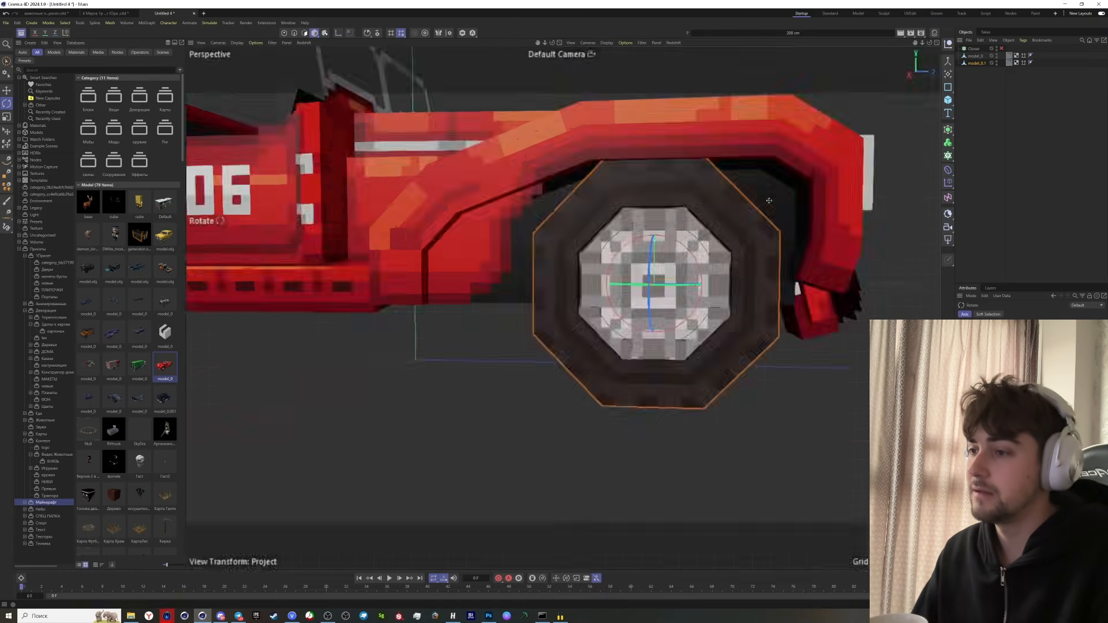
{"action": "key", "text": "F2"}
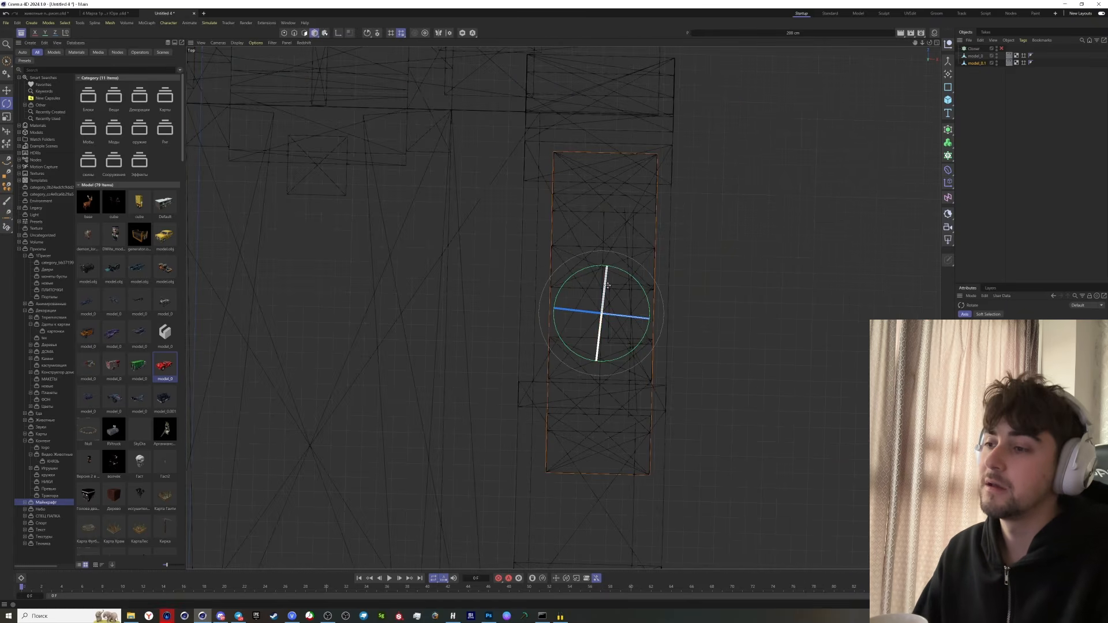
{"action": "key", "text": "F5"}
{"action": "key", "text": "F1"}
{"action": "key", "text": "e"}
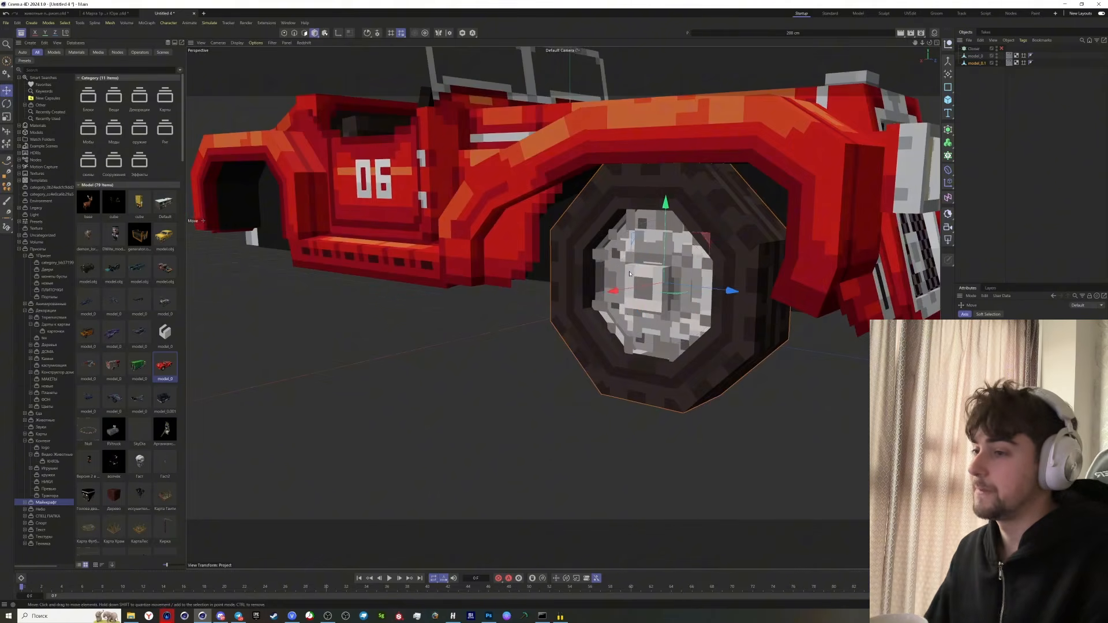
{"action": "scroll", "coordinate": [635, 231], "scroll_direction": "up", "scroll_amount": 5}
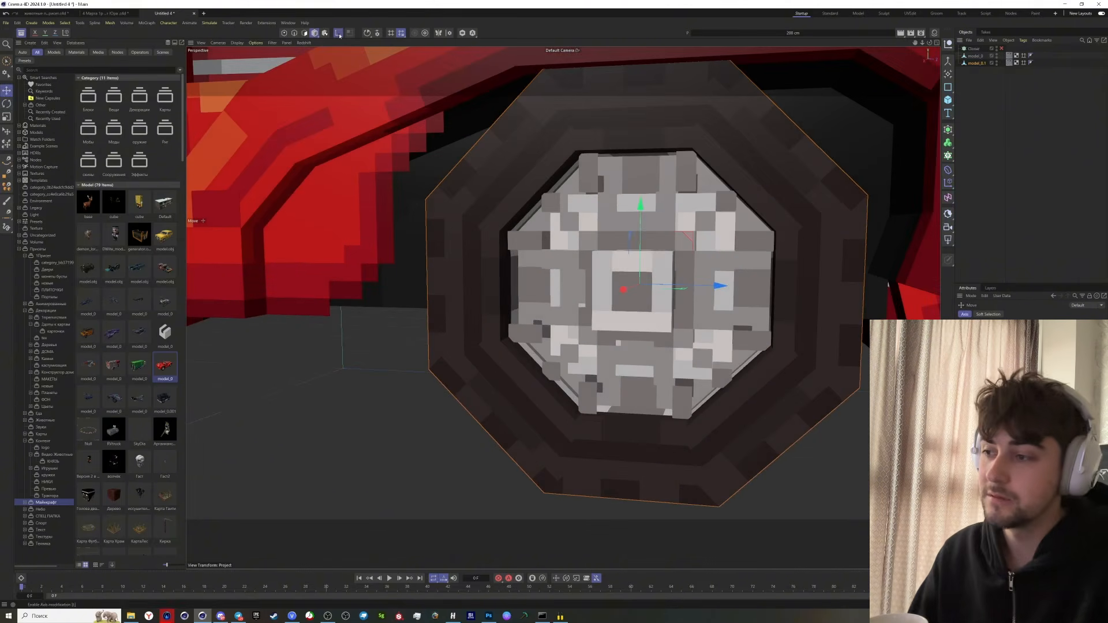
{"action": "left_click_drag", "start_coordinate": [635, 291], "coordinate": [601, 306], "text": "alt"}
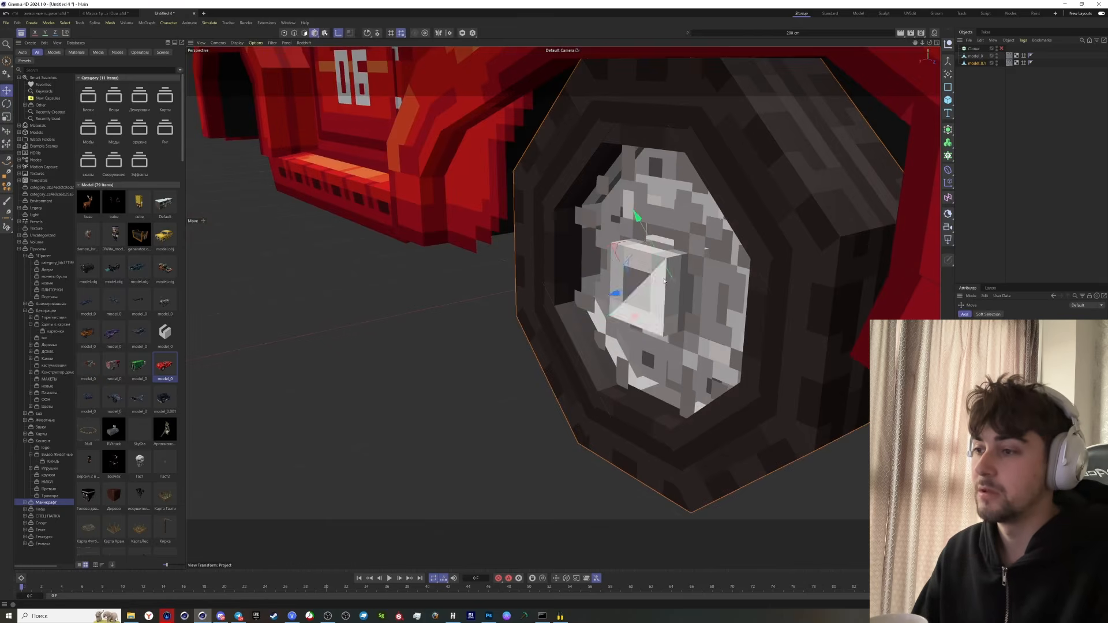
Step: Test-rotate the front wheel about its pivot and undo the rotation
{"action": "scroll", "coordinate": [665, 281], "scroll_direction": "down", "scroll_amount": 5}
{"action": "left_click_drag", "start_coordinate": [385, 77], "coordinate": [438, 84], "text": "alt"}
{"action": "key", "text": "r"}
{"action": "left_click_drag", "start_coordinate": [703, 248], "coordinate": [582, 285]}
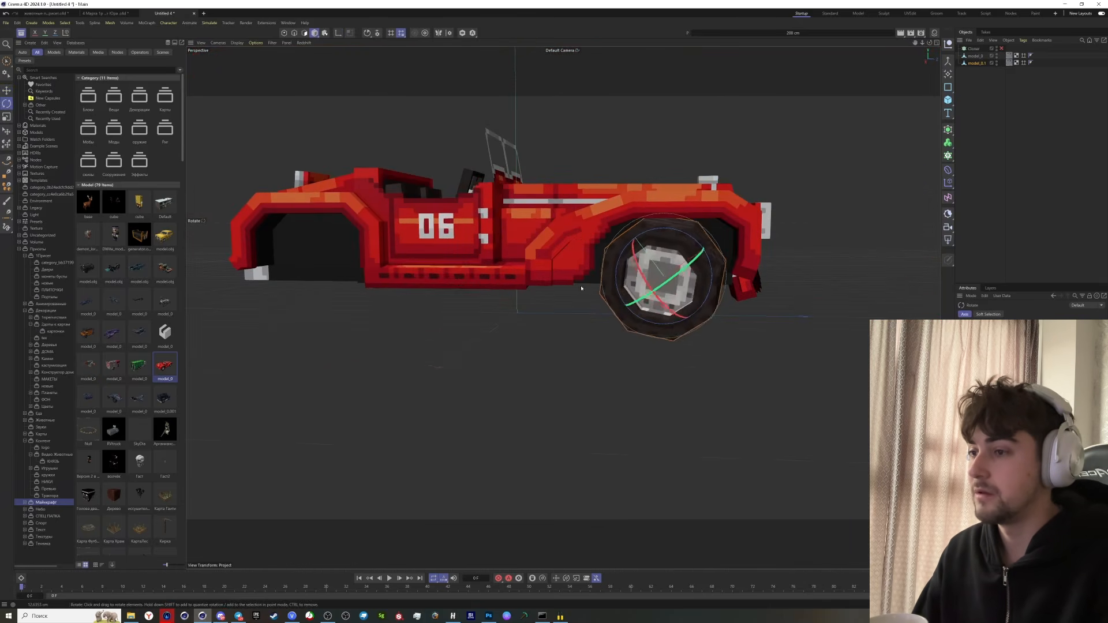
{"action": "key", "text": "ctrl+z"}
{"action": "left_click_drag", "start_coordinate": [712, 274], "coordinate": [556, 285]}
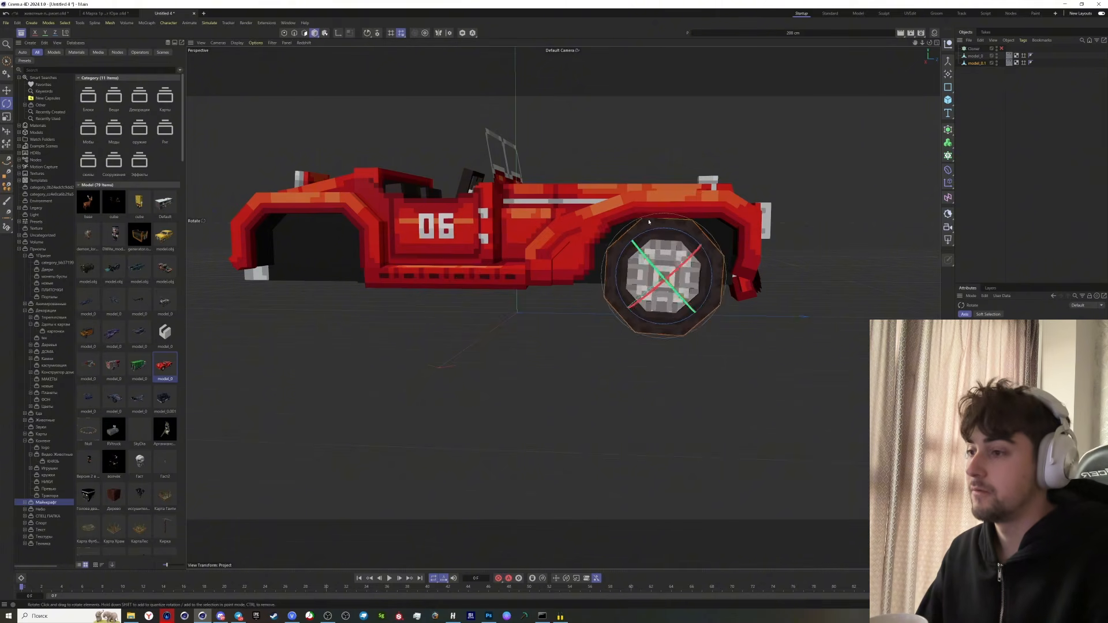
{"action": "left_click_drag", "start_coordinate": [709, 245], "coordinate": [635, 271], "text": "alt"}
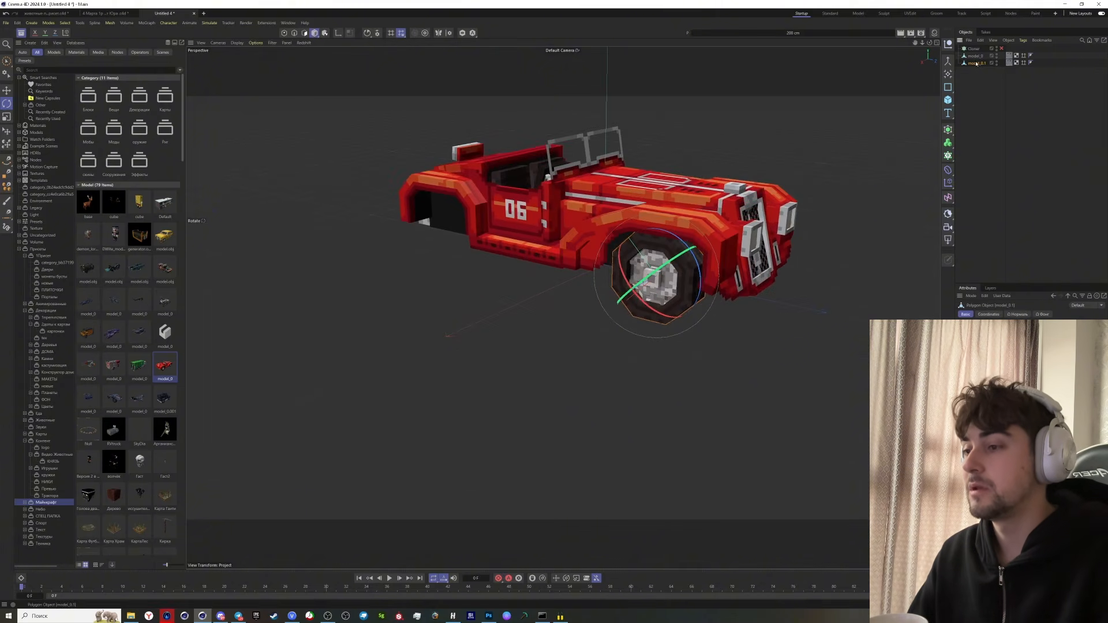
{"action": "left_click", "coordinate": [951, 63]}
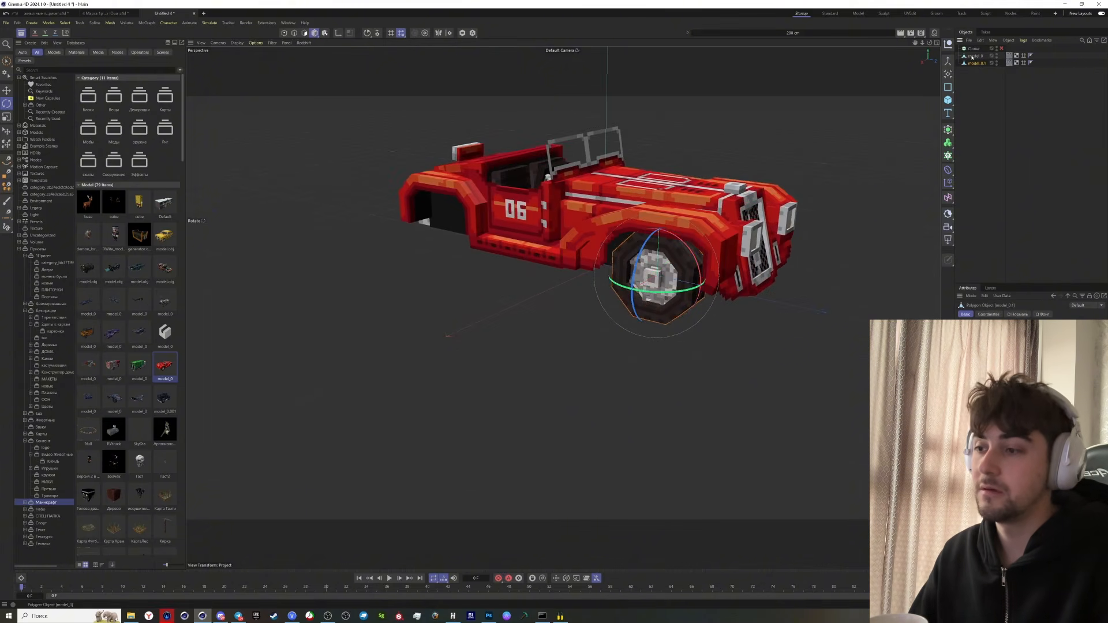
Step: Add an XPresso tag to the car body with nodes for the wheel and the body, and parent the wheel under the body
{"action": "right_click", "coordinate": [972, 57]}
{"action": "mouse_move", "coordinate": [1005, 140]}
{"action": "left_click", "coordinate": [951, 164]}
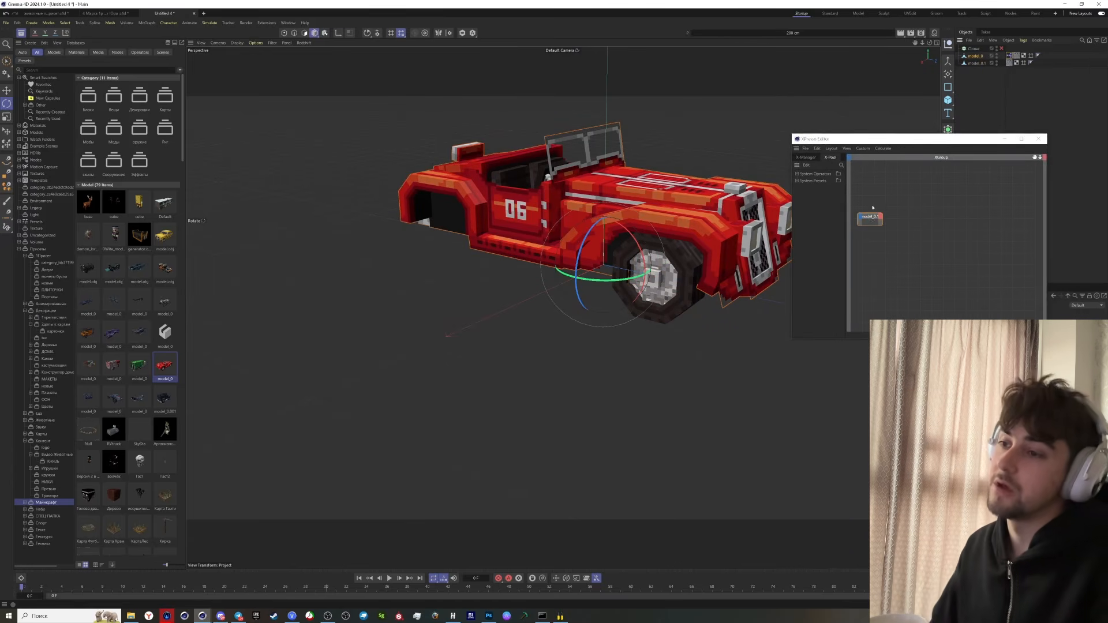
{"action": "left_click_drag", "start_coordinate": [871, 217], "coordinate": [926, 210]}
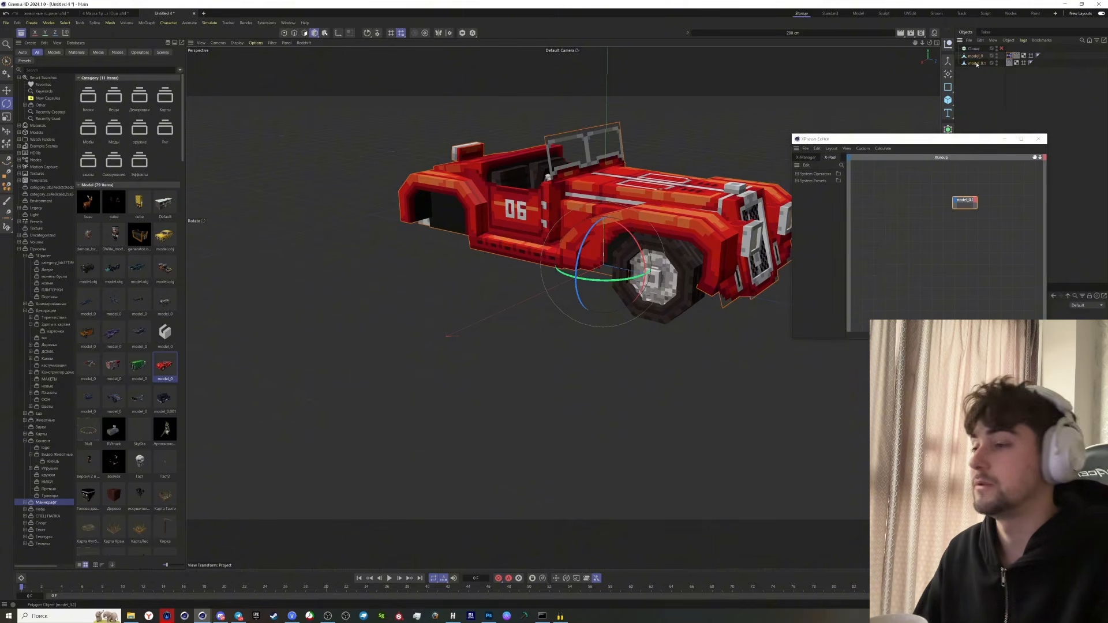
{"action": "left_click_drag", "start_coordinate": [977, 64], "coordinate": [975, 57]}
{"action": "left_click_drag", "start_coordinate": [884, 220], "coordinate": [880, 219]}
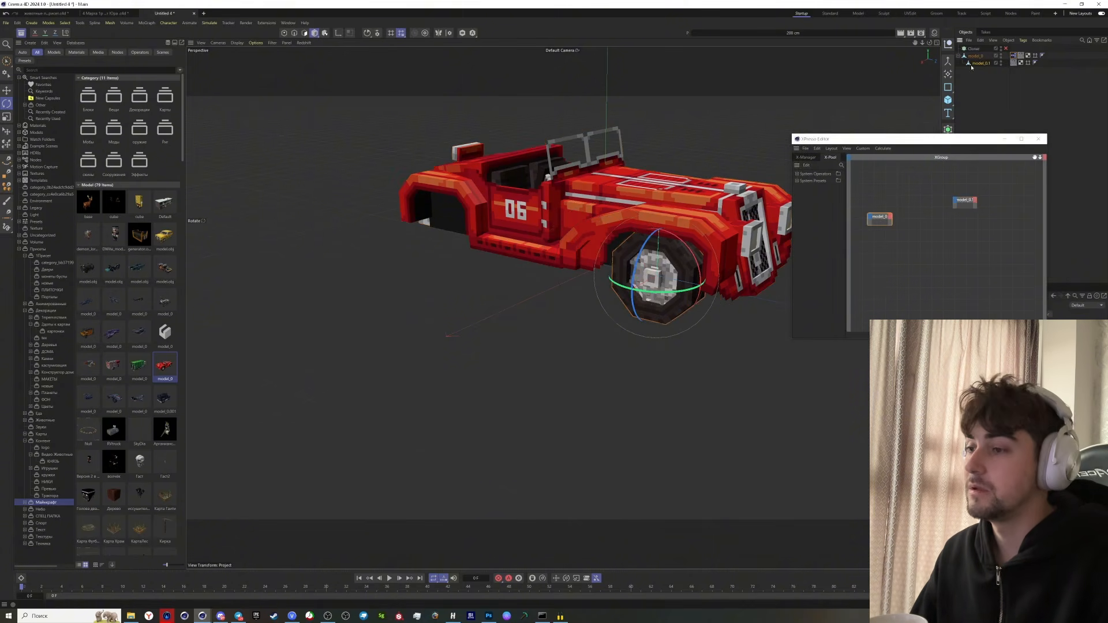
Step: Move the XPresso editor off the object list and expose the car body's position as an output on its node
{"action": "left_click_drag", "start_coordinate": [901, 140], "coordinate": [806, 120]}
{"action": "key", "text": "e"}
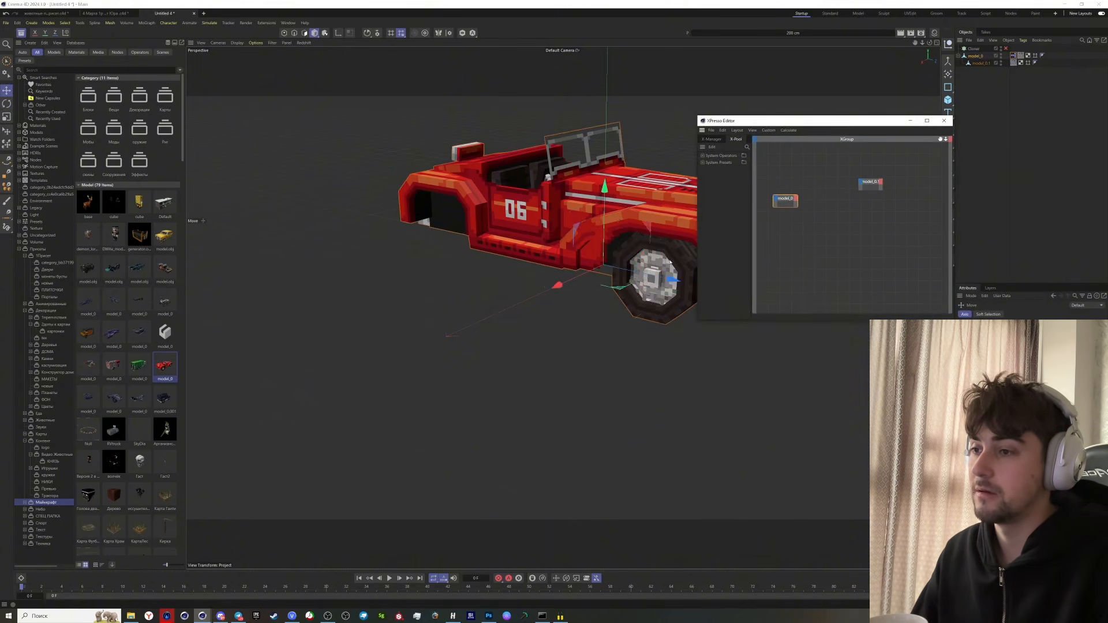
{"action": "scroll", "coordinate": [525, 309], "scroll_direction": "down", "scroll_amount": 3}
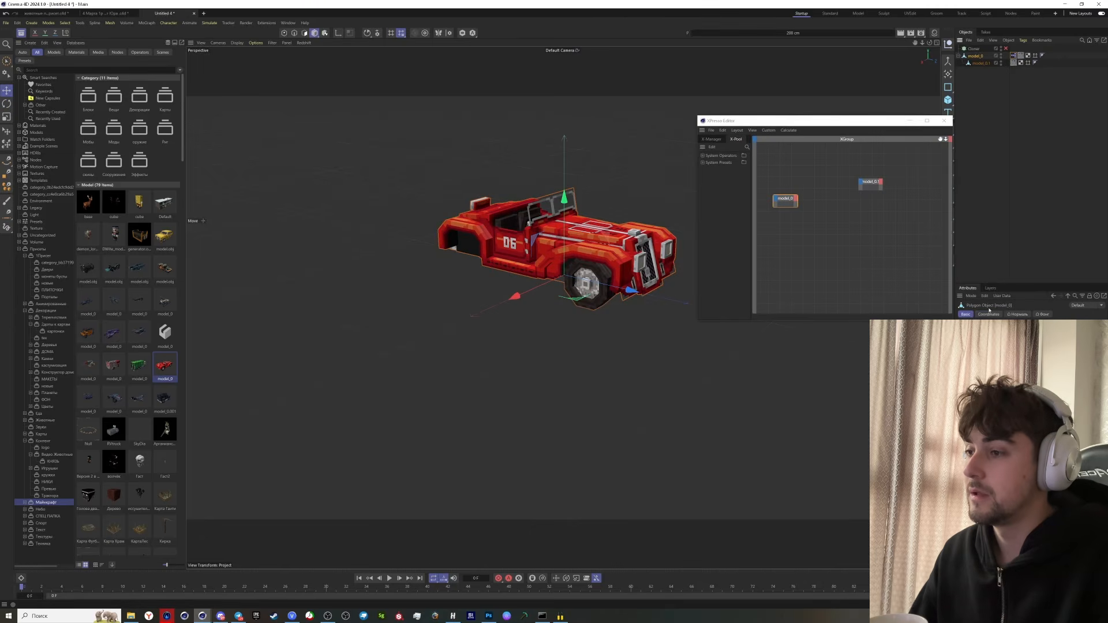
{"action": "mouse_move", "coordinate": [524, 309]}
{"action": "left_mouse_down"}
{"action": "mouse_move", "coordinate": [513, 313]}
{"action": "mouse_move", "coordinate": [526, 311]}
{"action": "mouse_move", "coordinate": [525, 282]}
{"action": "mouse_move", "coordinate": [562, 317]}
{"action": "mouse_move", "coordinate": [521, 308]}
{"action": "left_mouse_up"}
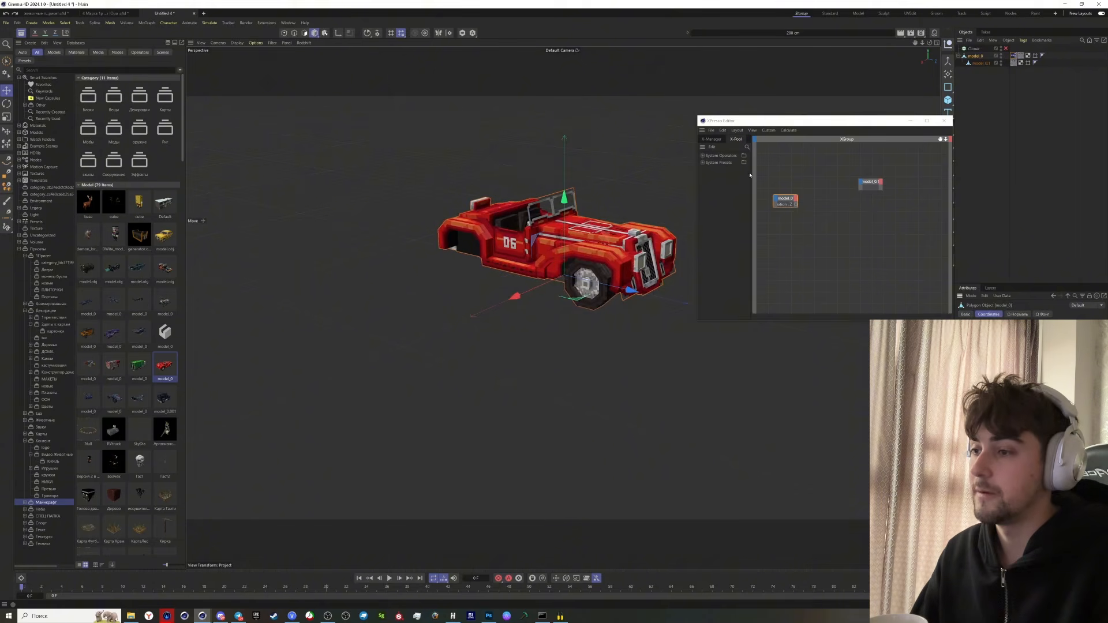
Step: Find the Range Mapper node with the search "map", add it to the graph and connect the body's position output to its input
{"action": "left_click", "coordinate": [747, 147]}
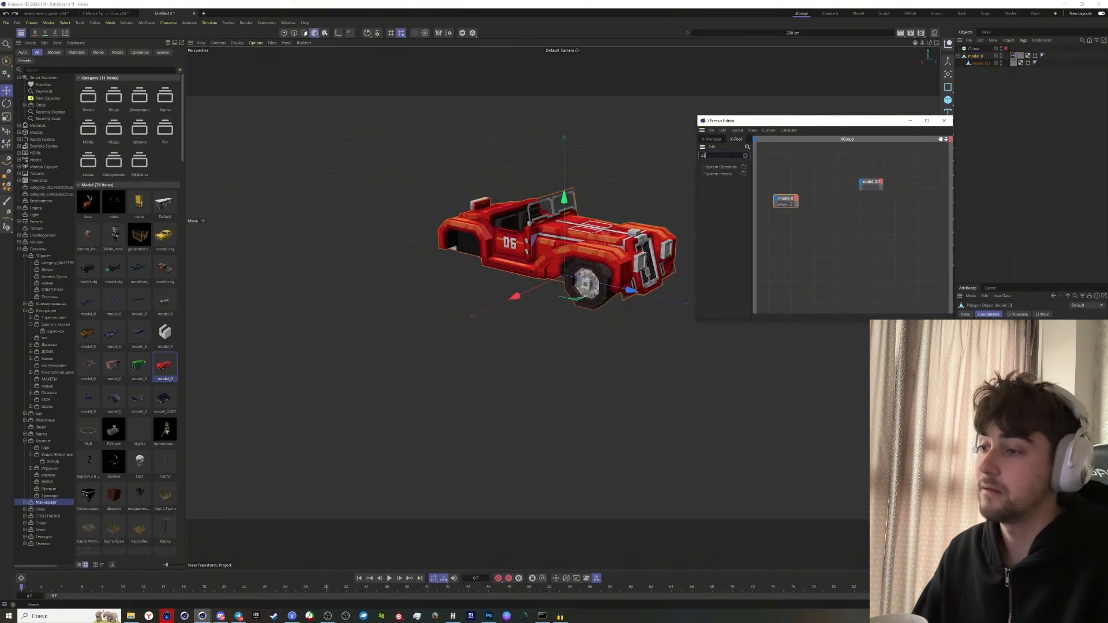
{"action": "type", "text": "map"}
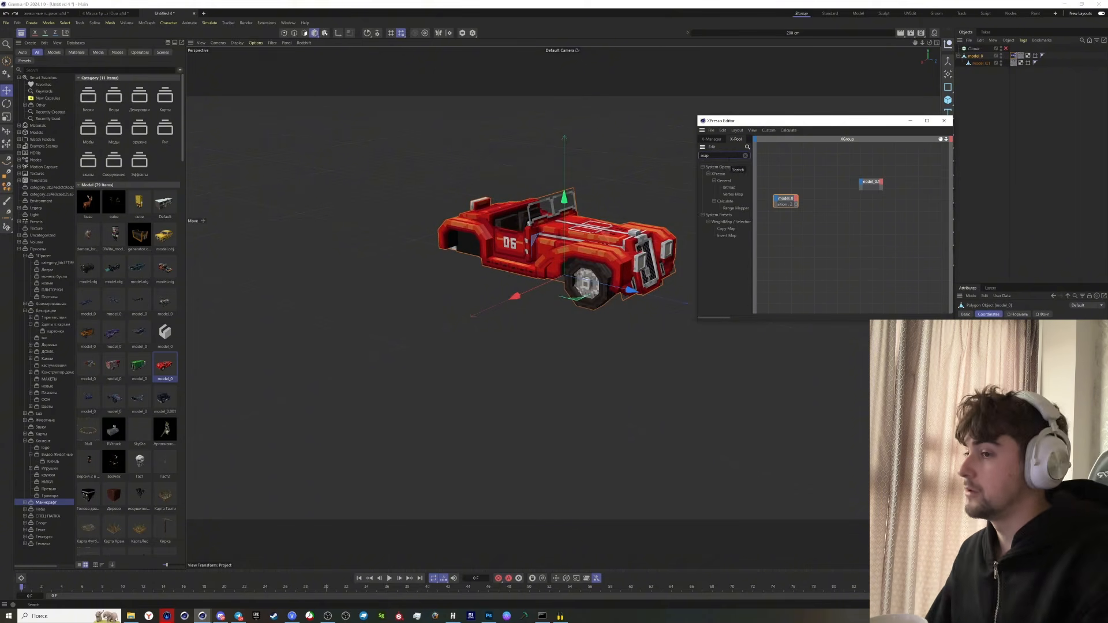
{"action": "left_click_drag", "start_coordinate": [733, 209], "coordinate": [811, 235]}
Step: Duplicate the front wheel across the car's width into the opposite front wheel arch, using the top view
{"action": "left_click", "coordinate": [989, 63]}
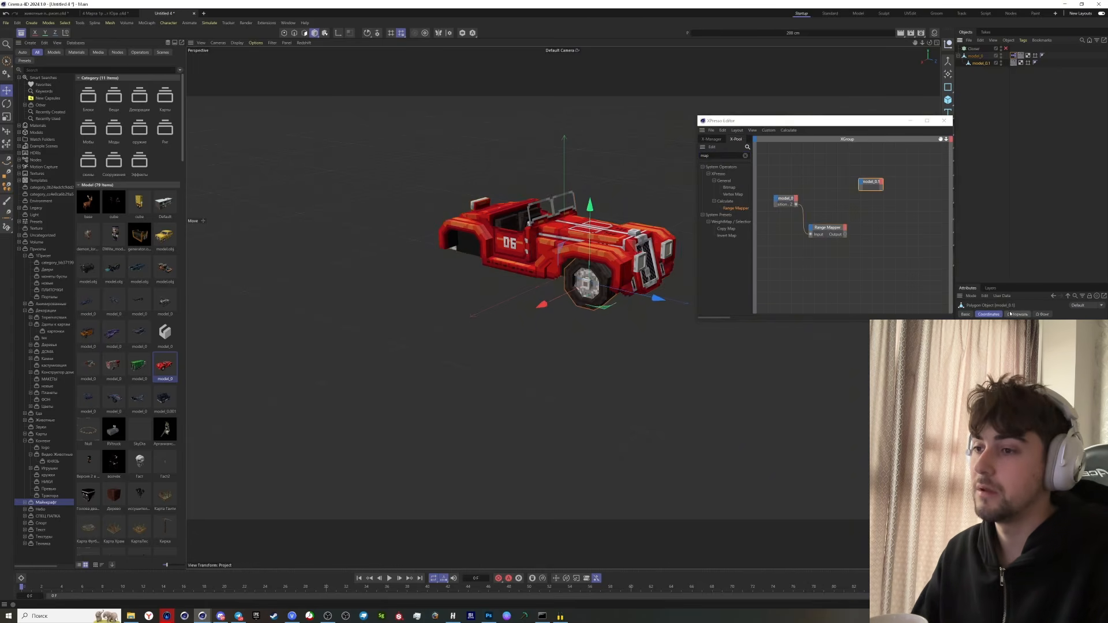
{"action": "left_click_drag", "start_coordinate": [599, 255], "coordinate": [491, 213], "text": "alt"}
{"action": "key", "text": "F5"}
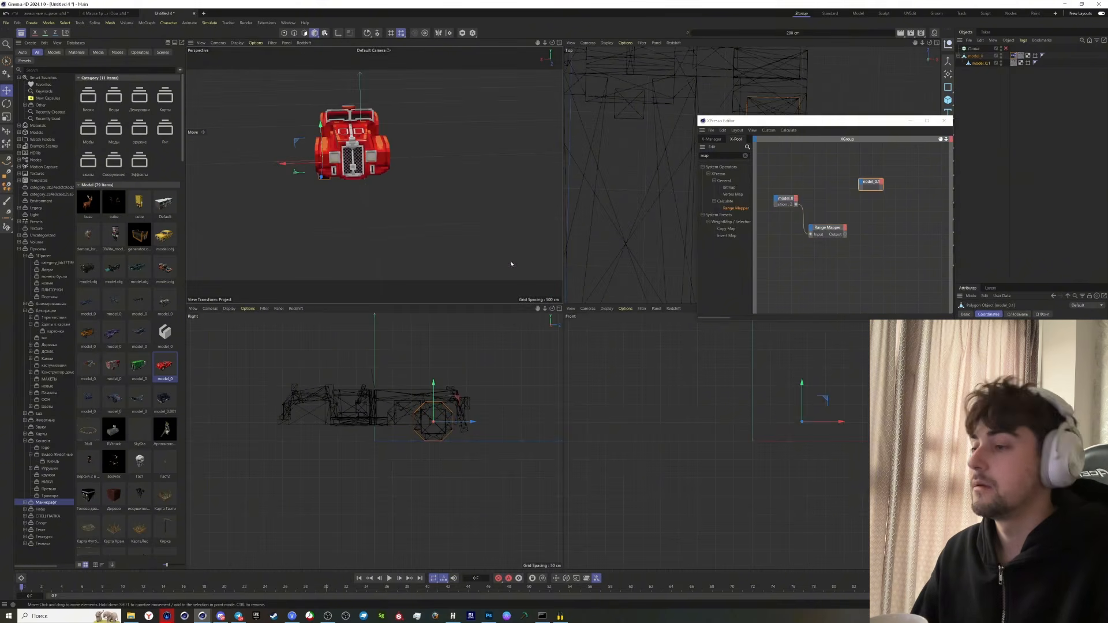
{"action": "left_click_drag", "start_coordinate": [818, 124], "coordinate": [869, 378]}
{"action": "scroll", "coordinate": [820, 218], "scroll_direction": "up", "scroll_amount": 5}
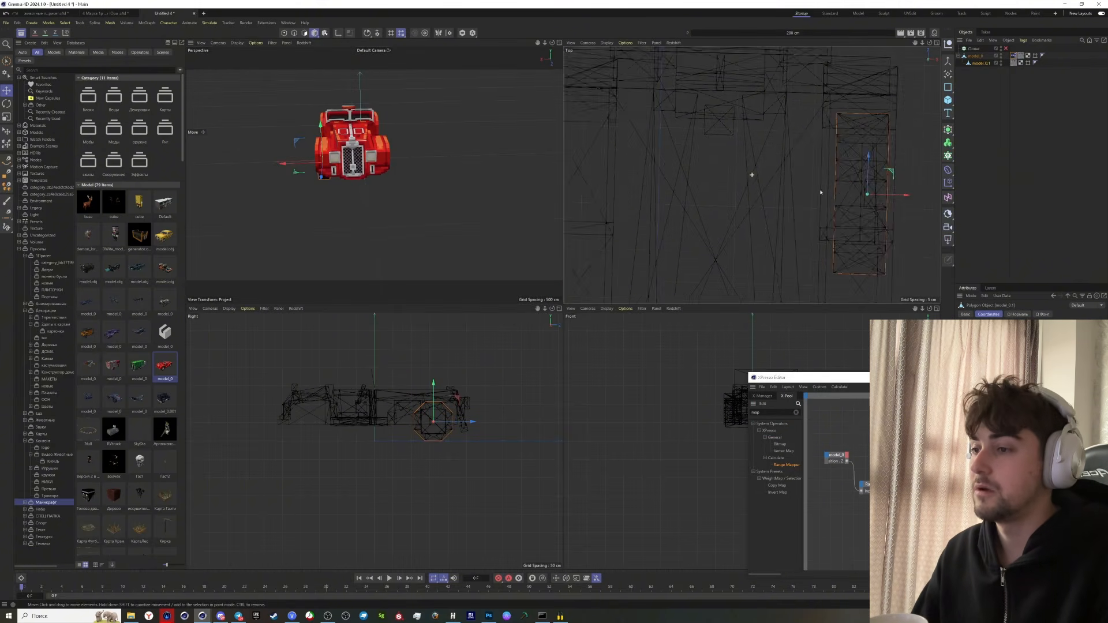
{"action": "left_click_drag", "start_coordinate": [878, 199], "coordinate": [703, 205]}
Step: Select both front wheels and merge them into one object with Connect Objects + Delete
{"action": "left_click_drag", "start_coordinate": [980, 64], "coordinate": [979, 66]}
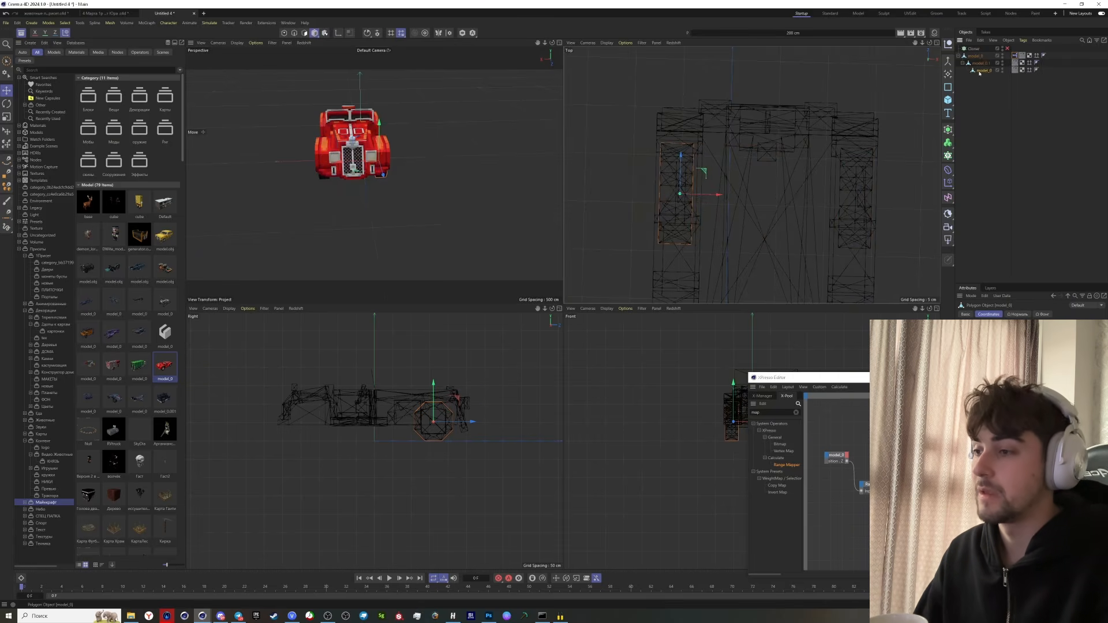
{"action": "left_click", "coordinate": [981, 63], "text": "ctrl"}
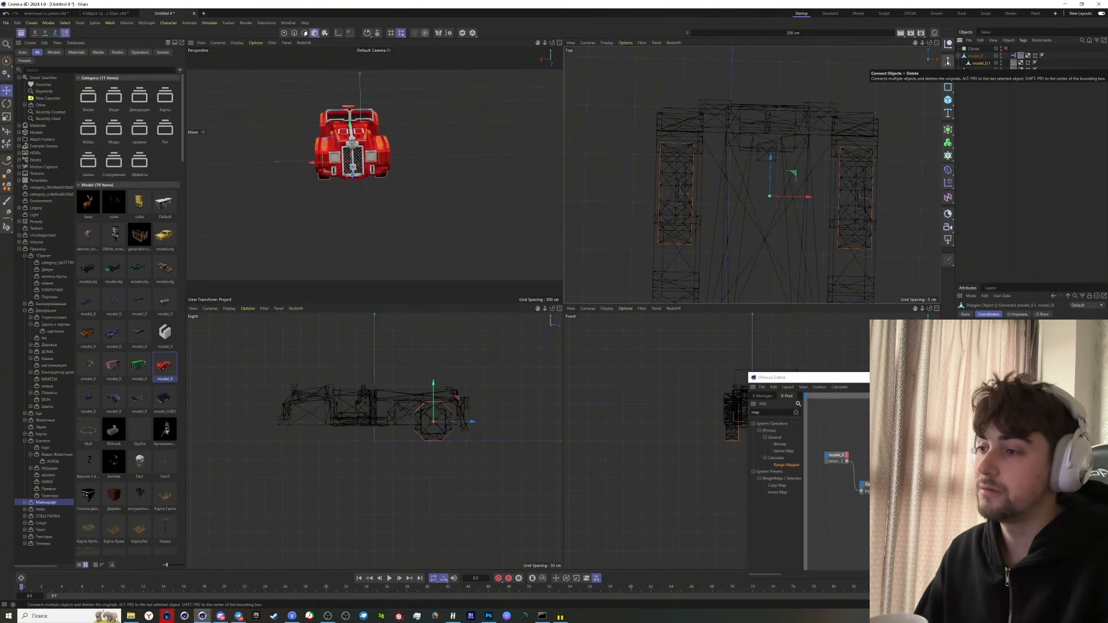
{"action": "left_click", "coordinate": [861, 200]}
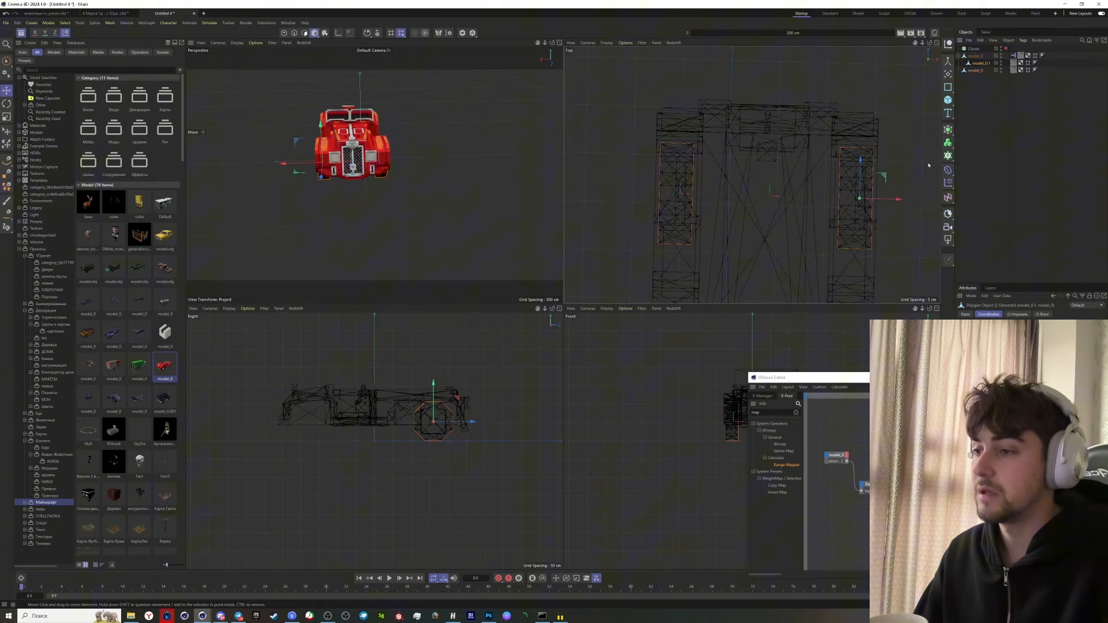
{"action": "left_click", "coordinate": [947, 63]}
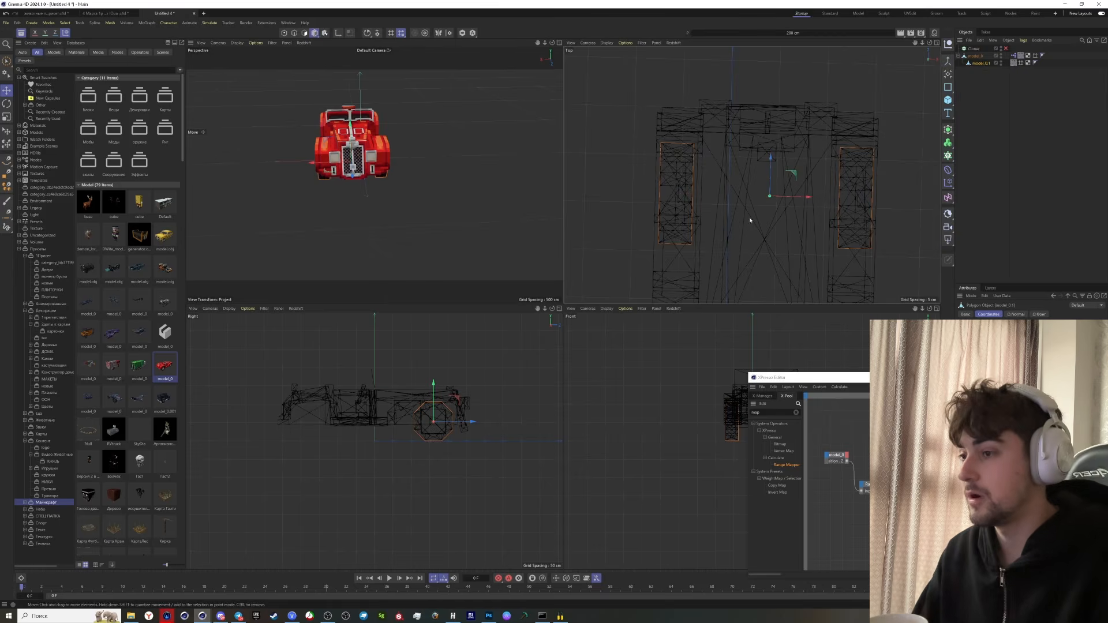
Step: Test-rotate the merged front wheel pair around its axle and undo the rotation
{"action": "scroll", "coordinate": [750, 221], "scroll_direction": "down", "scroll_amount": 3}
{"action": "key", "text": "r"}
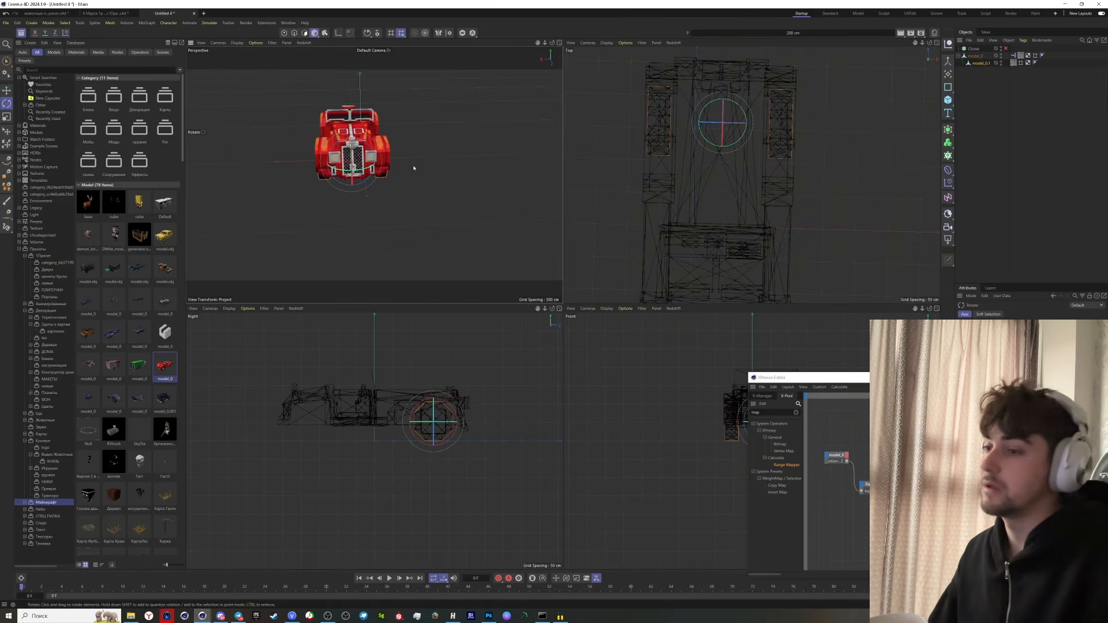
{"action": "key", "text": "o"}
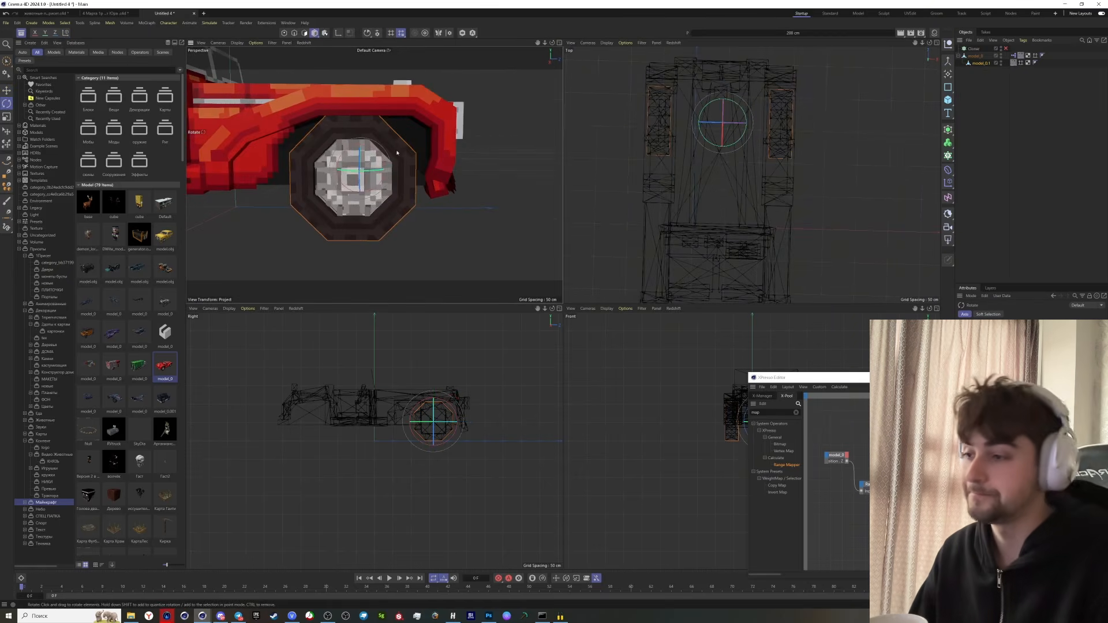
{"action": "mouse_move", "coordinate": [380, 156]}
{"action": "left_mouse_down"}
{"action": "mouse_move", "coordinate": [345, 205]}
{"action": "mouse_move", "coordinate": [441, 153]}
{"action": "mouse_move", "coordinate": [408, 141]}
{"action": "mouse_move", "coordinate": [375, 159]}
{"action": "left_mouse_up"}
{"action": "key", "text": "ctrl+z"}
{"action": "scroll", "coordinate": [376, 158], "scroll_direction": "down", "scroll_amount": 8}
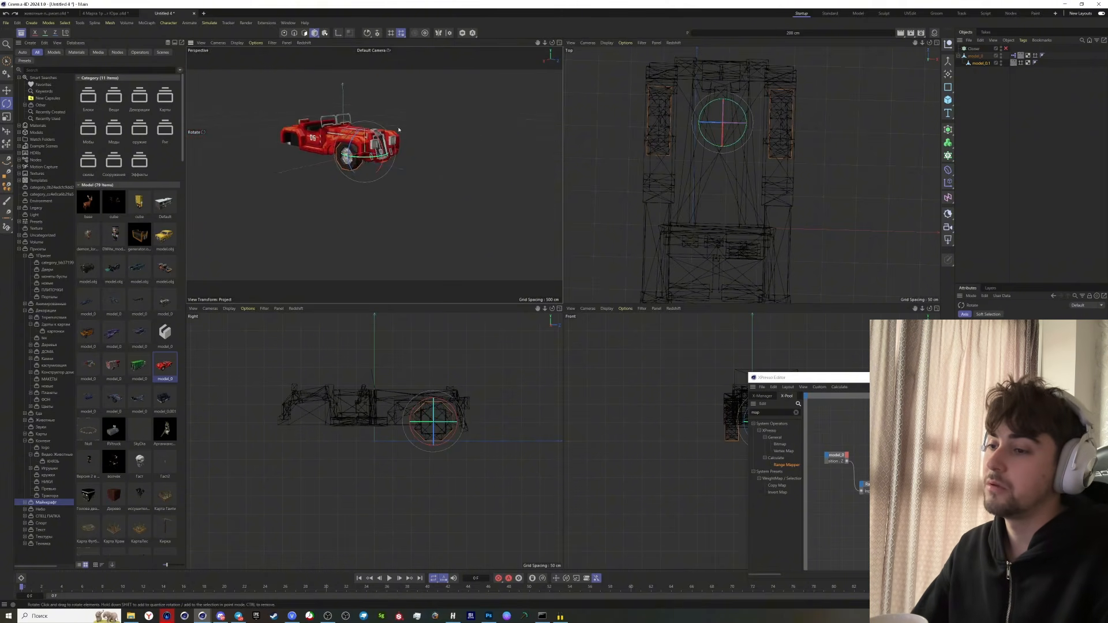
Step: Duplicate the front wheel pair along the car's length and align the copy with the rear wheel arches
{"action": "key", "text": "e"}
{"action": "left_click_drag", "start_coordinate": [722, 96], "coordinate": [702, 258]}
{"action": "middle_click_drag", "start_coordinate": [702, 258], "coordinate": [715, 150], "text": "alt"}
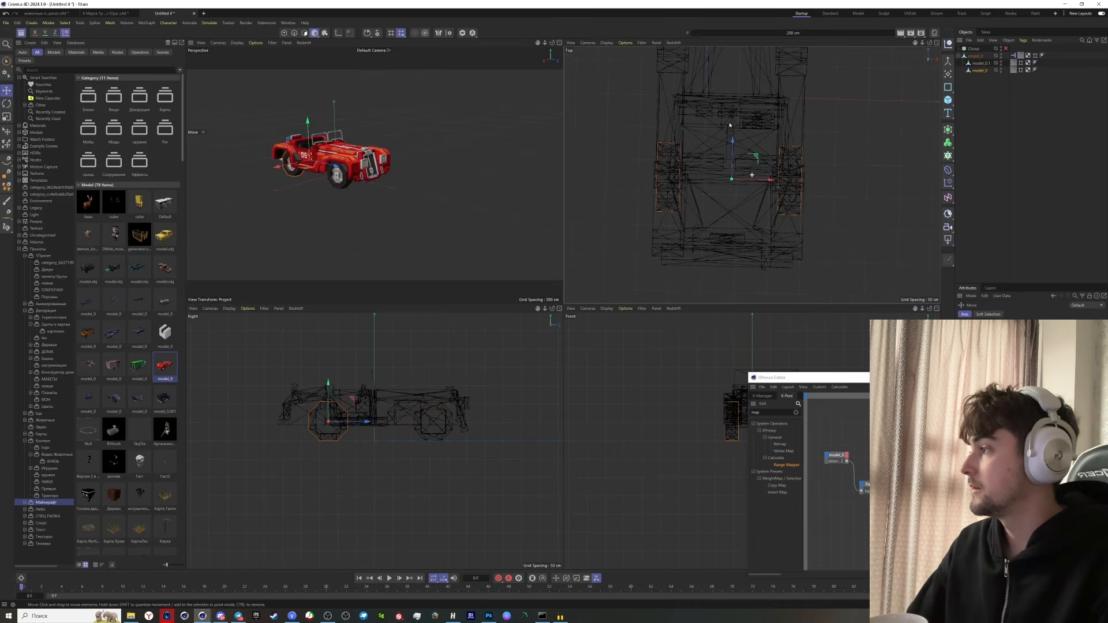
{"action": "left_click_drag", "start_coordinate": [729, 150], "coordinate": [727, 198]}
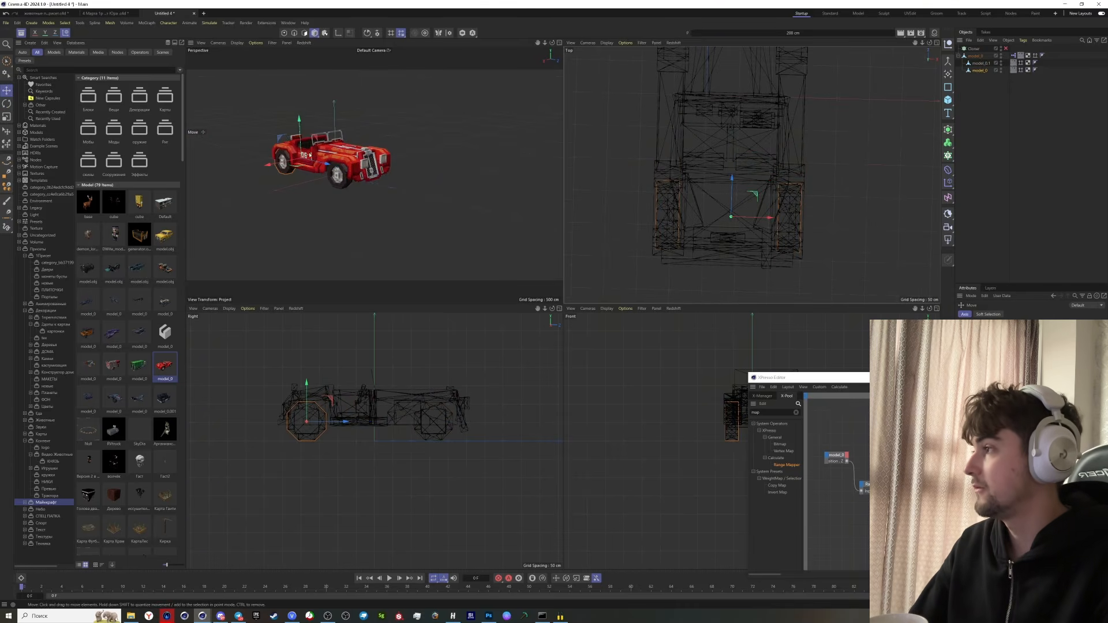
Step: Nudge the rear wheel pair along the car's length to centre it in the rear wheel arches
{"action": "scroll", "coordinate": [310, 154], "scroll_direction": "up", "scroll_amount": 4}
{"action": "left_click_drag", "start_coordinate": [309, 154], "coordinate": [397, 143], "text": "alt"}
{"action": "scroll", "coordinate": [375, 148], "scroll_direction": "up", "scroll_amount": 5}
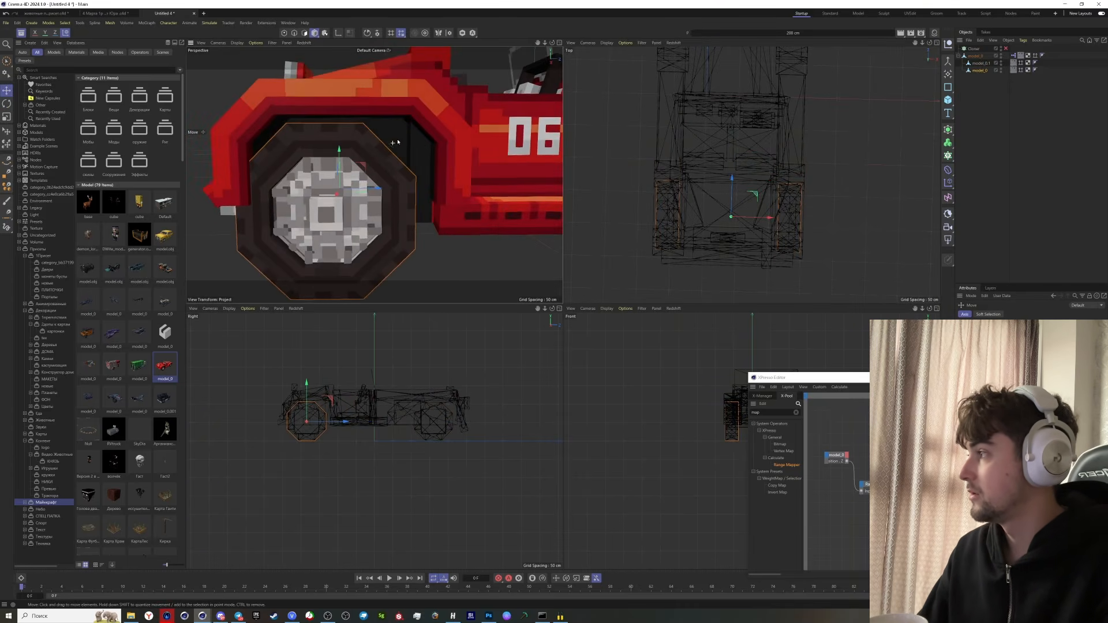
{"action": "left_click_drag", "start_coordinate": [732, 191], "coordinate": [732, 185]}
{"action": "middle_click", "coordinate": [442, 182]}
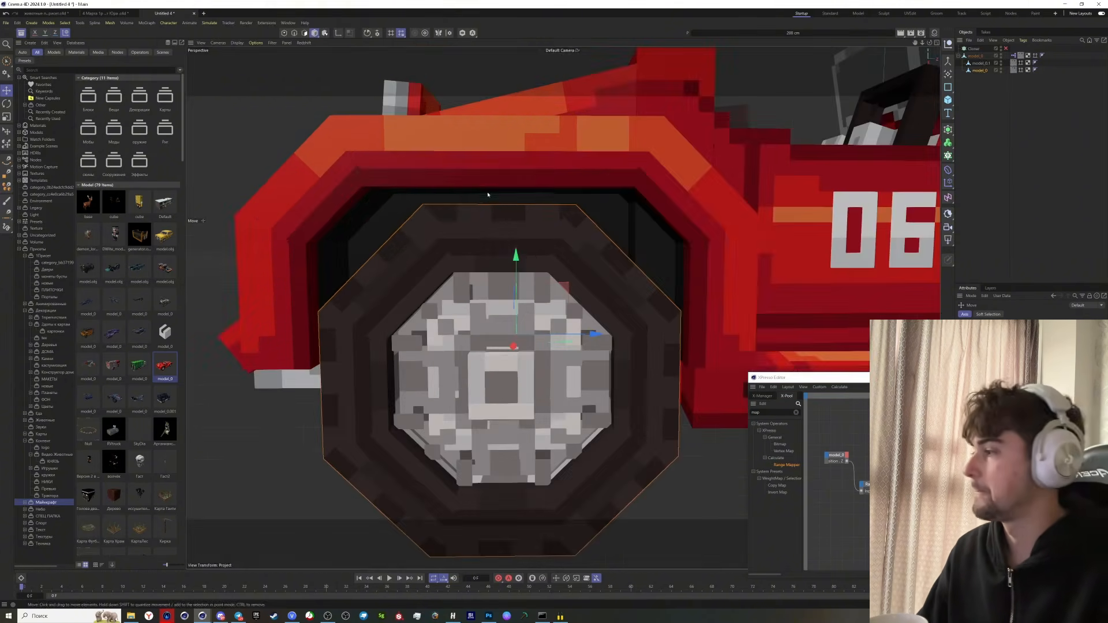
{"action": "scroll", "coordinate": [488, 193], "scroll_direction": "down", "scroll_amount": 8}
{"action": "left_click_drag", "start_coordinate": [487, 193], "coordinate": [436, 200], "text": "alt"}
Step: Connect the Range Mapper output to the rear wheel pair's rotation in XPresso and move the car to test it
{"action": "left_click", "coordinate": [980, 71]}
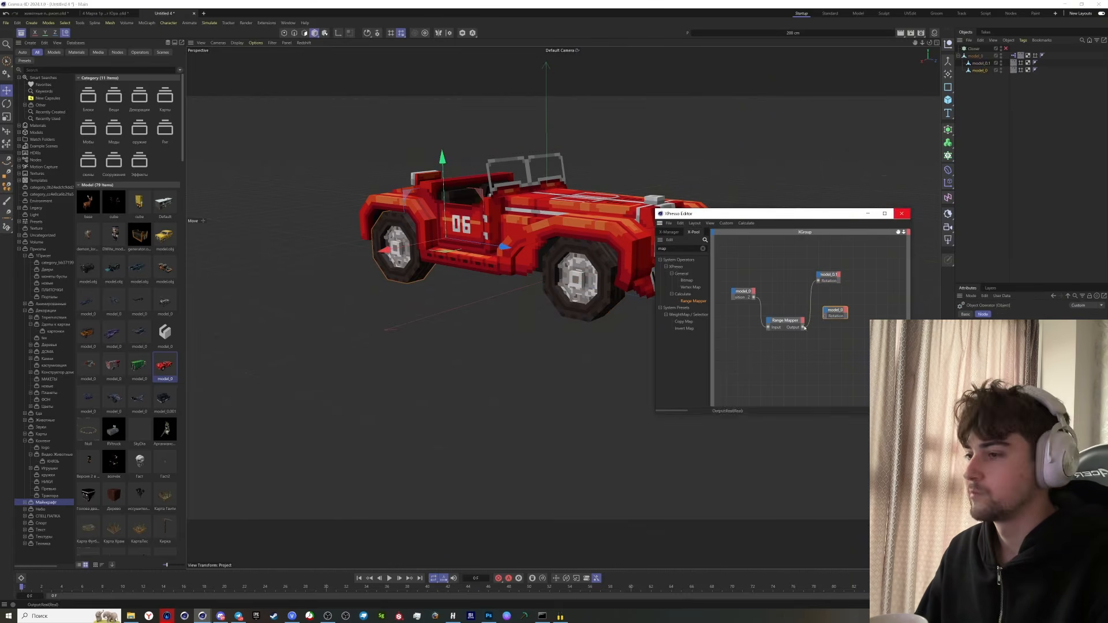
{"action": "left_click", "coordinate": [785, 321]}
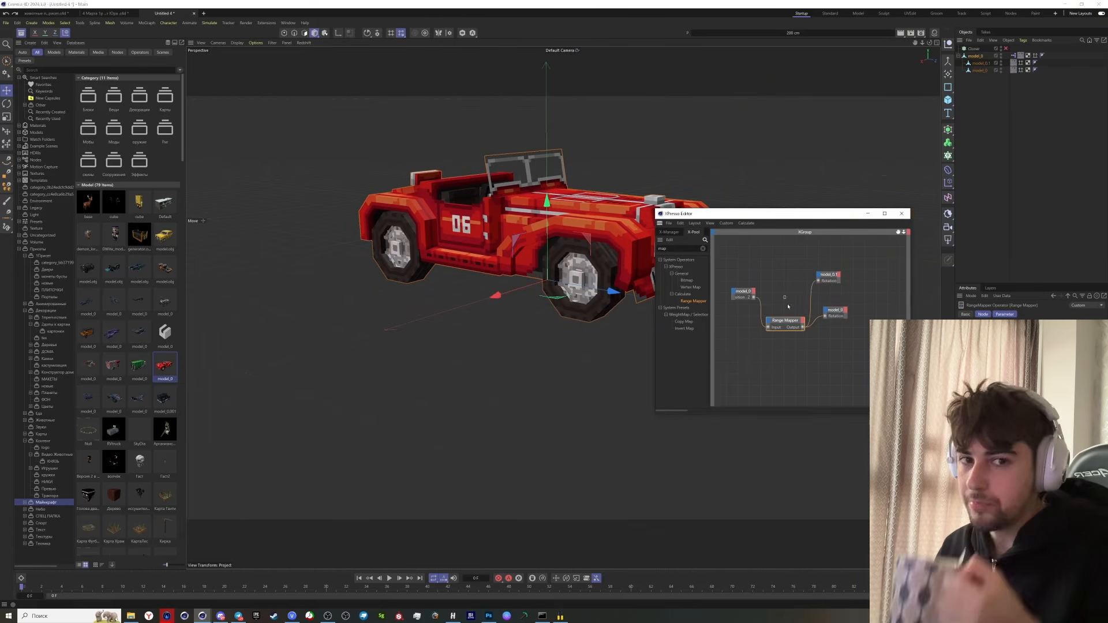
{"action": "left_click_drag", "start_coordinate": [613, 292], "coordinate": [574, 298]}
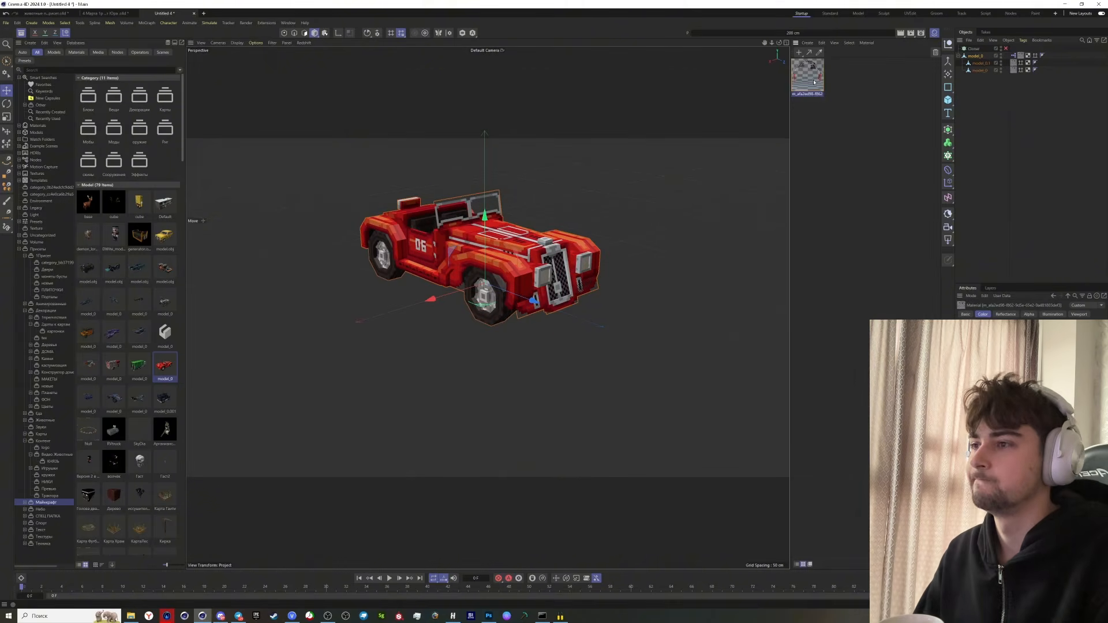
Step: Switch the car material's reflectance layer to the GGX type with a roughness of 10%
{"action": "double_click", "coordinate": [814, 81]}
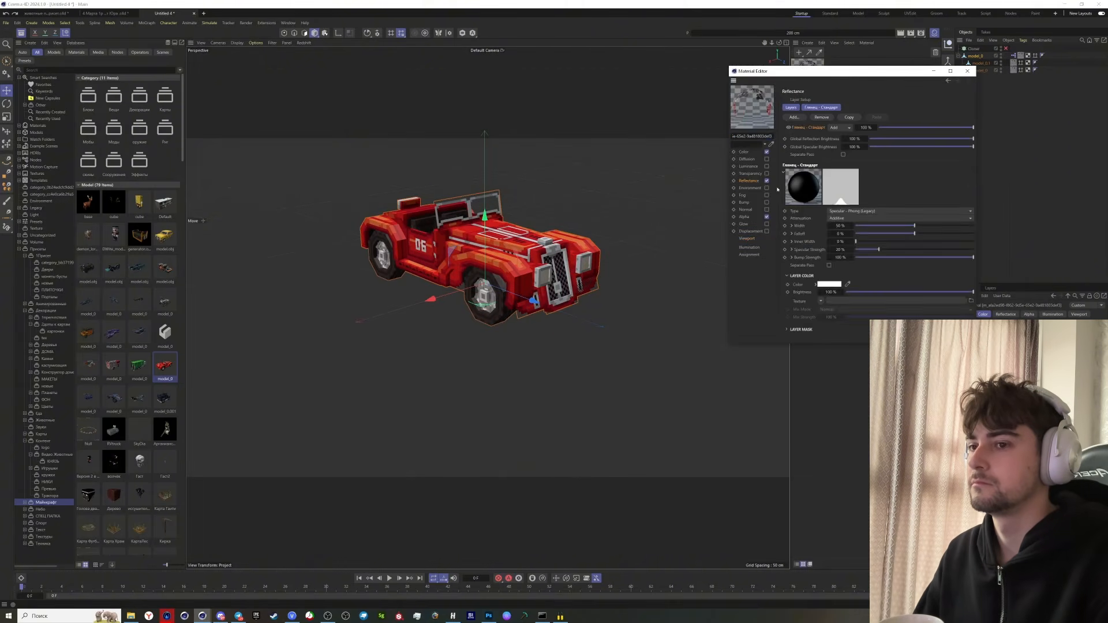
{"action": "left_click_drag", "start_coordinate": [905, 226], "coordinate": [879, 226]}
{"action": "left_click_drag", "start_coordinate": [612, 277], "coordinate": [508, 300], "text": "alt"}
{"action": "left_click", "coordinate": [845, 241]}
Step: Copy the material's color texture into an enabled Bump channel and set the bump strength to 10%
{"action": "left_click", "coordinate": [744, 152]}
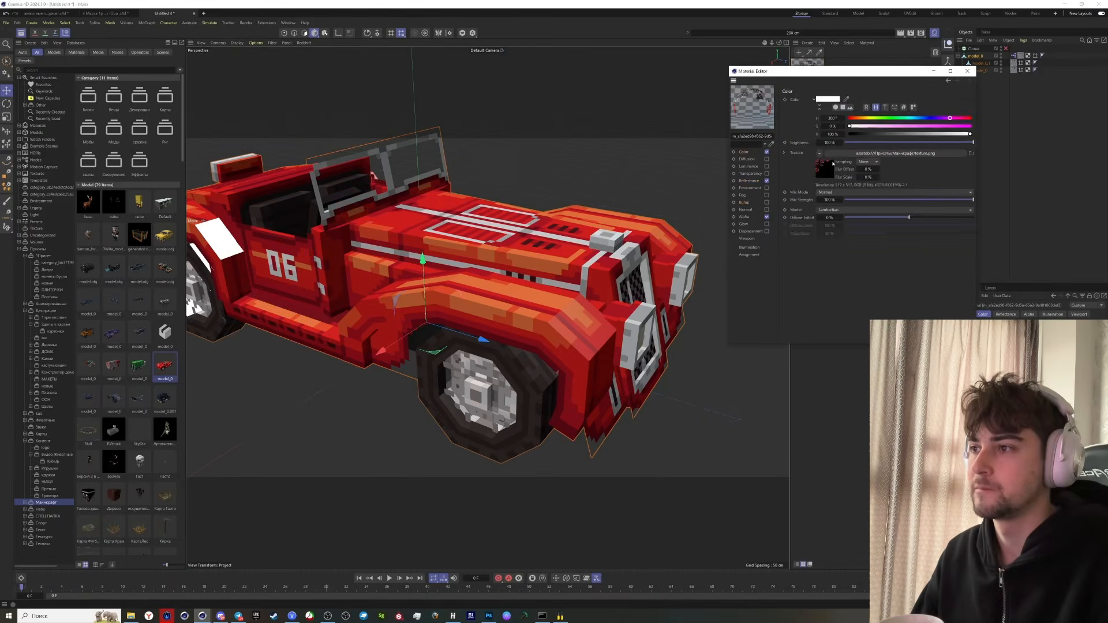
{"action": "left_click", "coordinate": [820, 153]}
{"action": "left_click", "coordinate": [837, 197]}
{"action": "left_click", "coordinate": [767, 203]}
{"action": "left_click", "coordinate": [814, 118]}
{"action": "left_click", "coordinate": [832, 151]}
{"action": "mouse_move", "coordinate": [502, 254]}
{"action": "left_mouse_down", "text": "alt"}
{"action": "mouse_move", "coordinate": [492, 267]}
{"action": "mouse_move", "coordinate": [503, 234]}
{"action": "left_mouse_up", "text": "alt"}
{"action": "left_click_drag", "start_coordinate": [824, 99], "coordinate": [819, 99]}
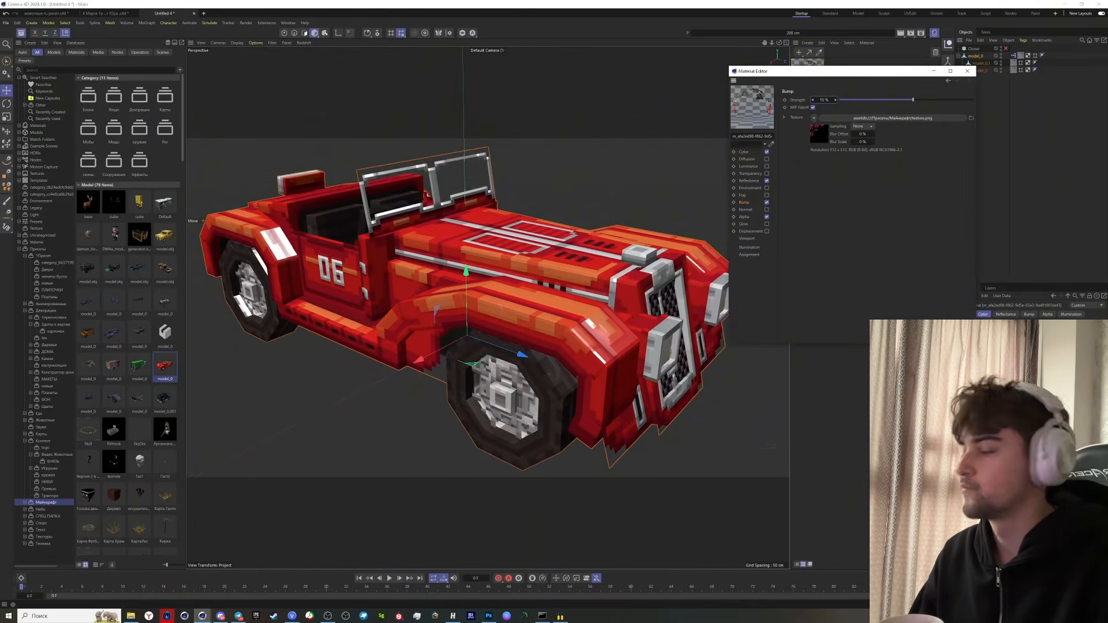
Step: Adjust the layer color settings of the material's reflectance layer and inspect the highlights on the car
{"action": "left_click", "coordinate": [748, 181]}
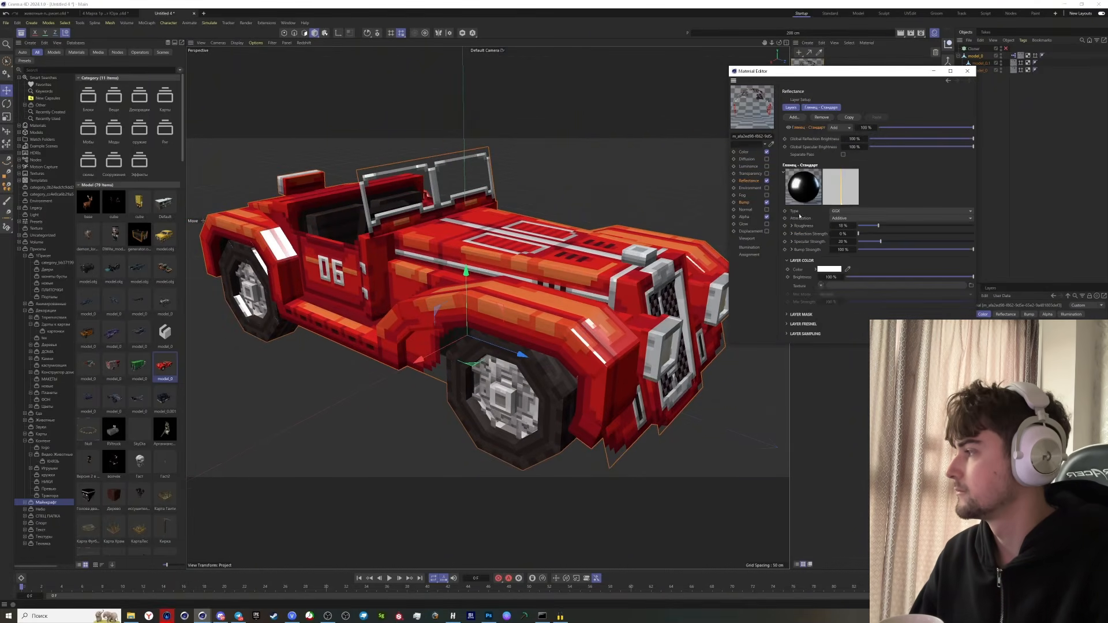
{"action": "left_click", "coordinate": [826, 300]}
{"action": "left_click_drag", "start_coordinate": [909, 200], "coordinate": [846, 200]}
{"action": "mouse_move", "coordinate": [520, 260]}
{"action": "left_mouse_down", "text": "alt"}
{"action": "mouse_move", "coordinate": [577, 346]}
{"action": "mouse_move", "coordinate": [520, 272]}
{"action": "left_mouse_up", "text": "alt"}
{"action": "scroll", "coordinate": [528, 306], "scroll_direction": "down", "scroll_amount": 3}
Step: Wrap the material's color texture in a Filter shader and move the Material Editor clear of the material list
{"action": "left_click", "coordinate": [744, 152]}
{"action": "left_click", "coordinate": [820, 154]}
{"action": "left_click", "coordinate": [830, 251]}
{"action": "left_click_drag", "start_coordinate": [860, 71], "coordinate": [884, 189]}
Step: Duplicate the rigged car with its wheels four times to form a row of five cars
{"action": "left_click", "coordinate": [959, 56]}
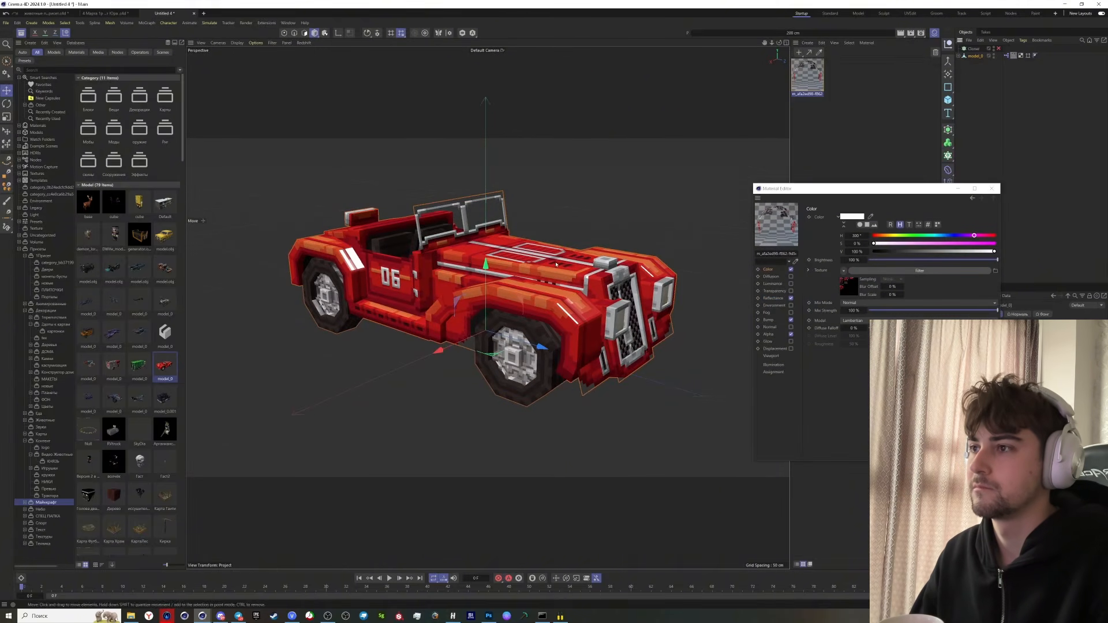
{"action": "scroll", "coordinate": [491, 289], "scroll_direction": "down", "scroll_amount": 5}
{"action": "left_click_drag", "start_coordinate": [496, 288], "coordinate": [417, 303], "text": "alt"}
{"action": "key", "text": "ctrl+z"}
{"action": "left_click_drag", "start_coordinate": [418, 303], "coordinate": [503, 293], "text": "ctrl"}
{"action": "left_click_drag", "start_coordinate": [504, 293], "coordinate": [585, 283], "text": "ctrl"}
{"action": "left_click_drag", "start_coordinate": [586, 283], "coordinate": [665, 274], "text": "ctrl"}
Step: Shift the hue in each copied material's Filter shader to make the copies yellow, green, blue and purple
{"action": "left_click", "coordinate": [821, 89]}
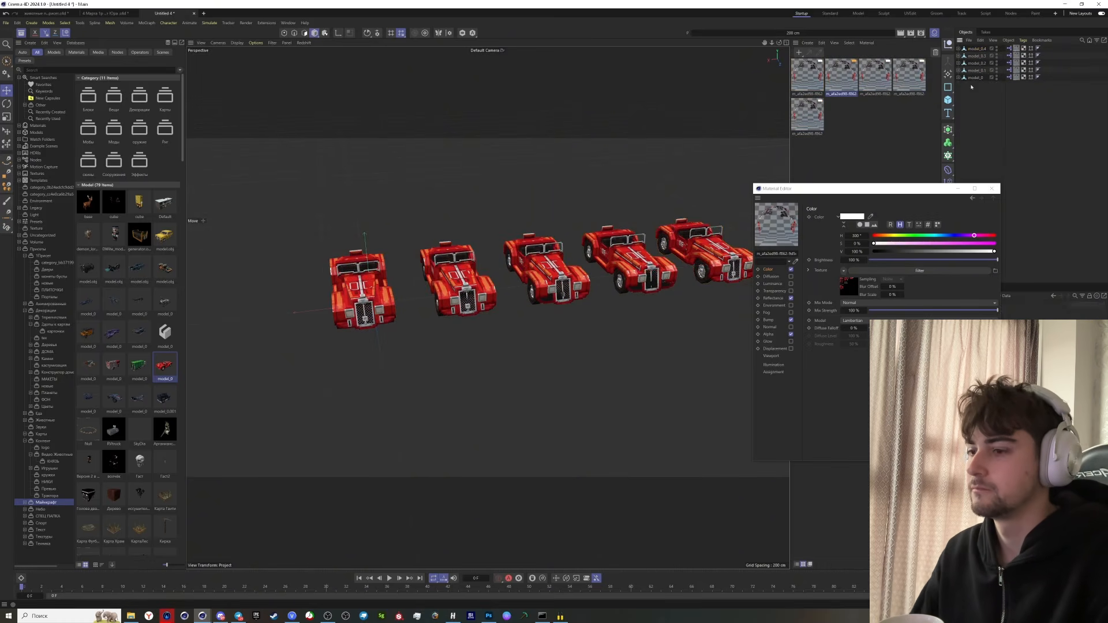
{"action": "left_click", "coordinate": [919, 271]}
{"action": "left_click_drag", "start_coordinate": [873, 310], "coordinate": [968, 310]}
{"action": "left_click", "coordinate": [991, 188]}
{"action": "left_click", "coordinate": [934, 32]}
{"action": "left_click_drag", "start_coordinate": [490, 300], "coordinate": [548, 305], "text": "alt"}
{"action": "scroll", "coordinate": [546, 305], "scroll_direction": "up", "scroll_amount": 8}
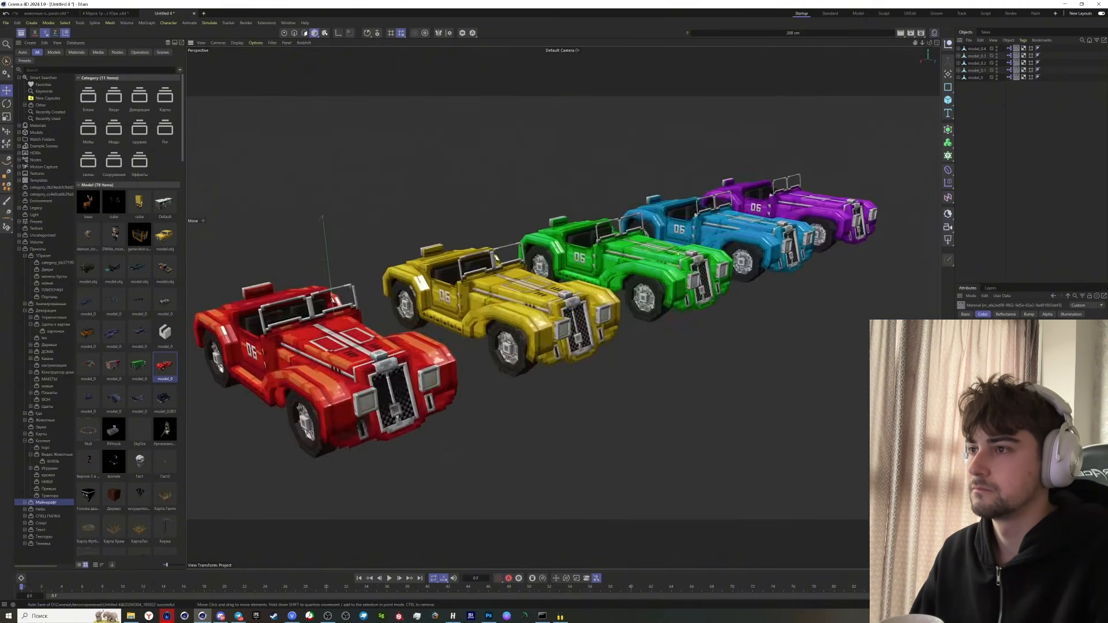